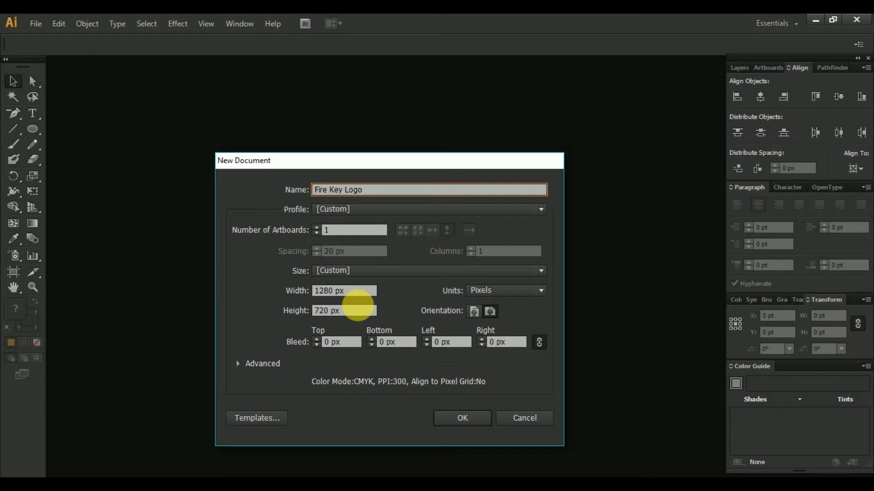
Create the Fire Key Logo document with a 600 px wide and 600 px high artboard
drag(349, 291, 292, 289)
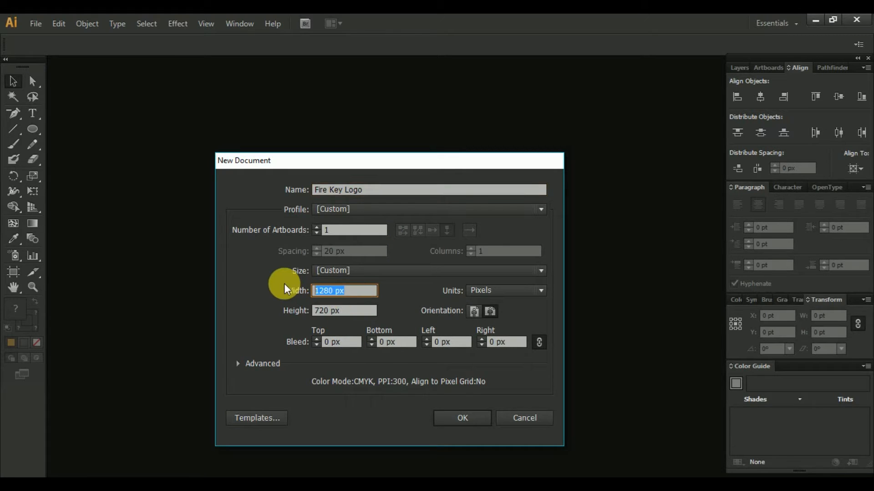
text(600)
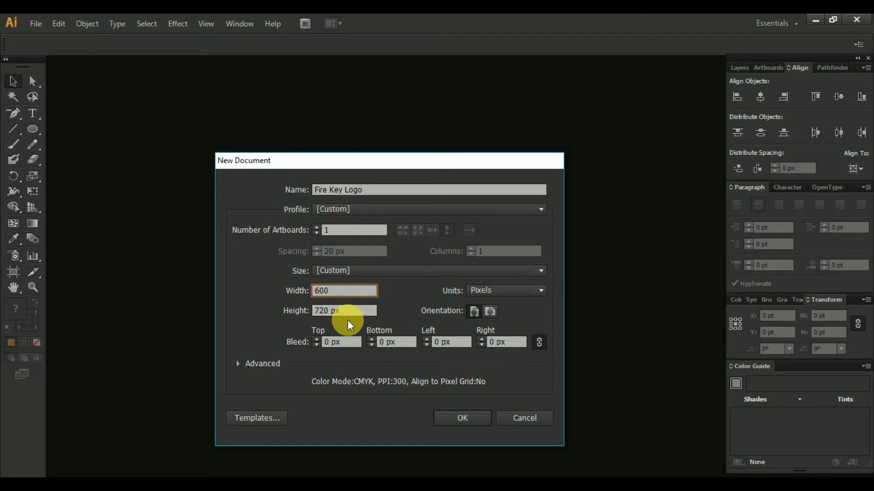
drag(343, 310, 300, 315)
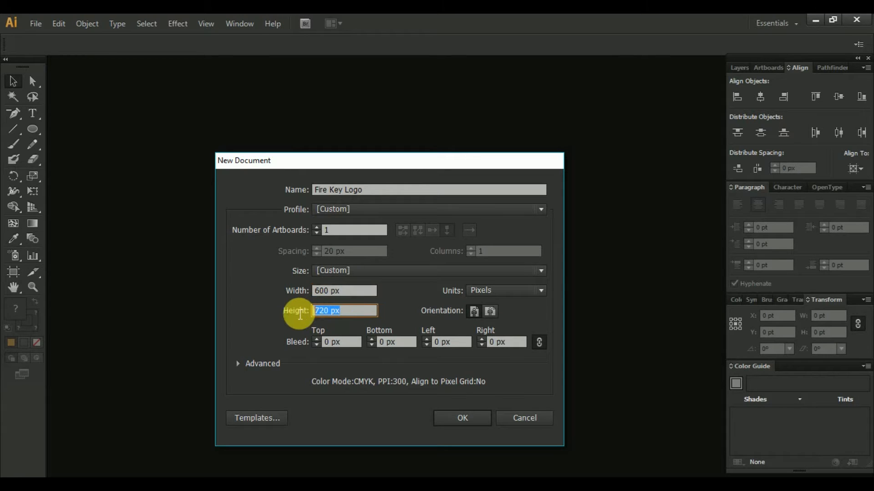
text(600)
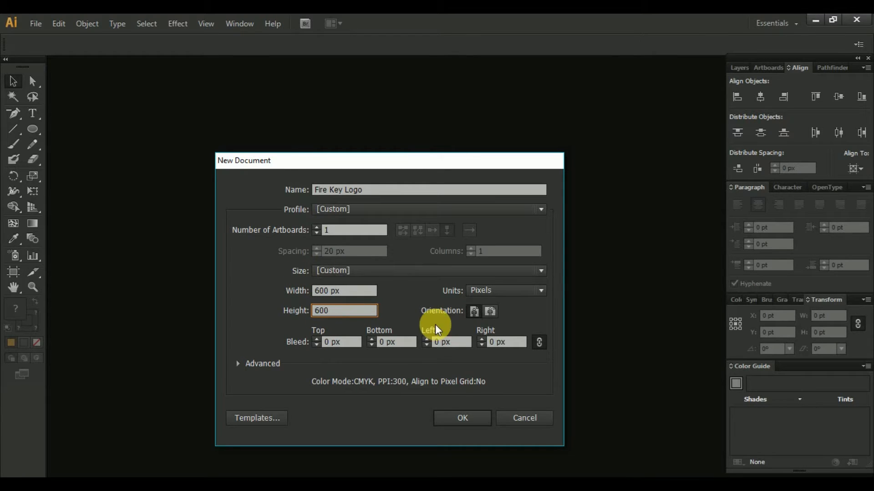
click(470, 418)
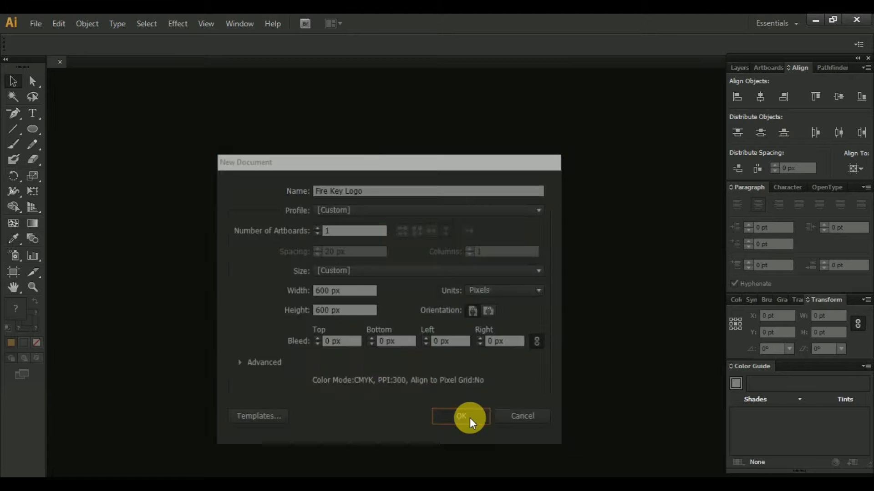
Show the rulers and switch their units to inches
drag(546, 306, 483, 306)
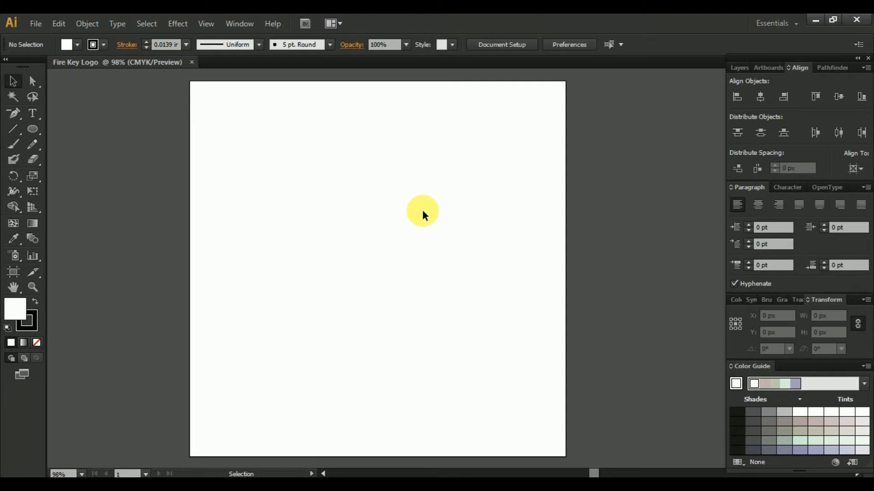
key(ctrl+r)
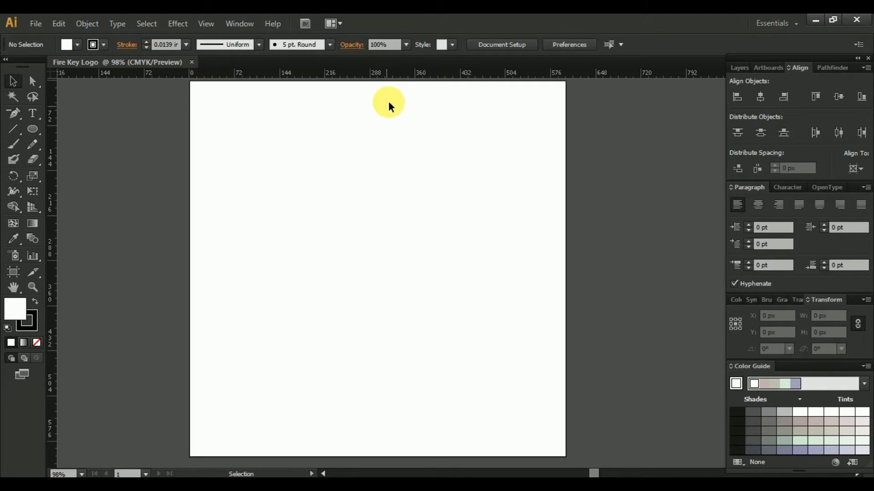
right_click(397, 75)
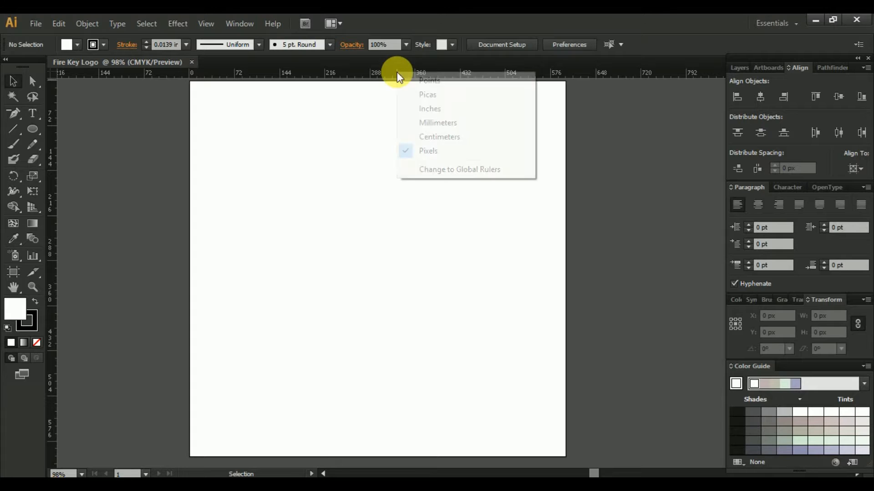
click(432, 107)
Place horizontal guides at about 2 in and 3.55 in on the artboard and lock the guides
drag(392, 74, 375, 170)
drag(393, 75, 403, 241)
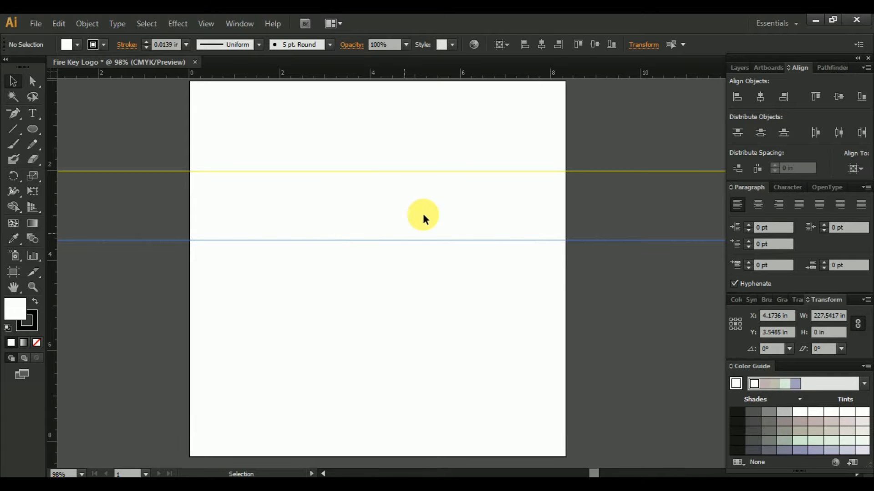
right_click(340, 141)
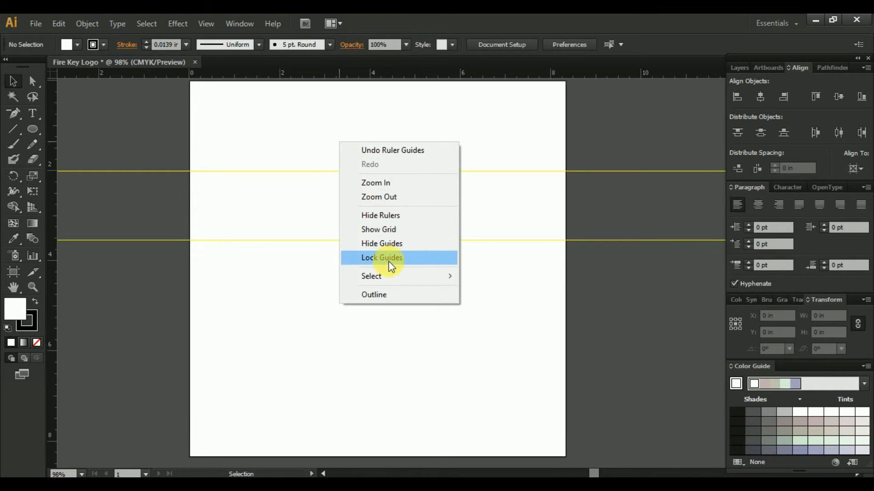
click(391, 256)
Draw a circle about 2.95 in in diameter, centred horizontally on the artboard with its top touching the lower guide
click(36, 129)
drag(380, 280, 445, 339)
click(18, 80)
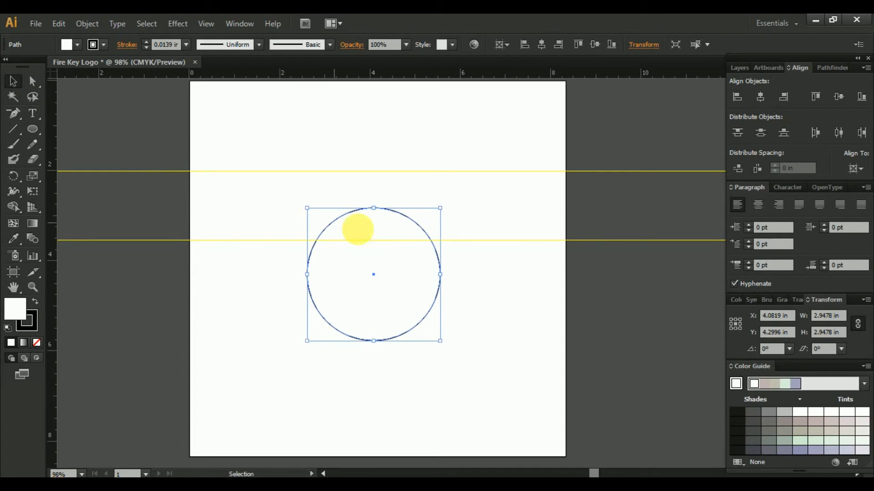
drag(414, 220, 421, 253)
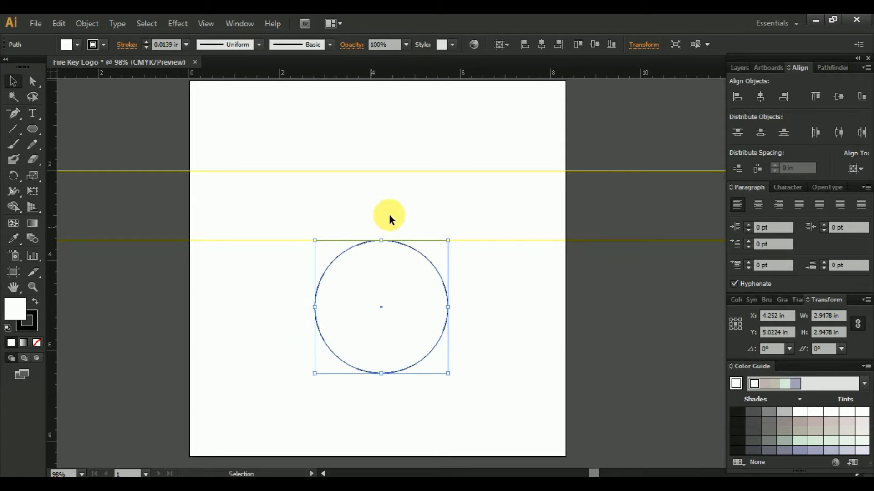
click(541, 44)
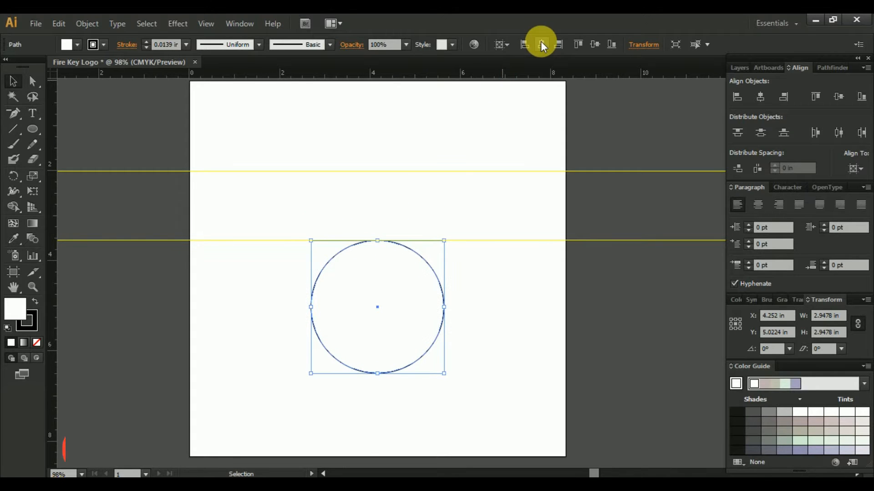
Remove the circle's fill, leaving only its black outline, and deselect it
click(34, 327)
click(14, 307)
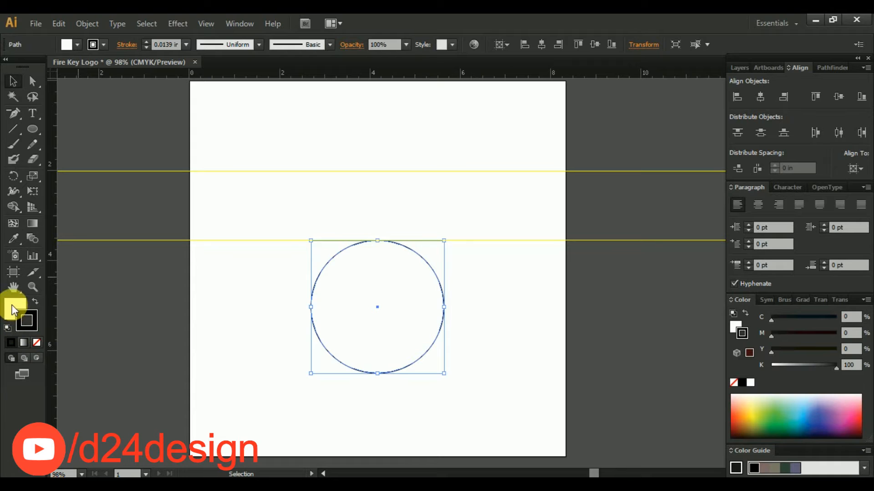
click(37, 343)
click(310, 321)
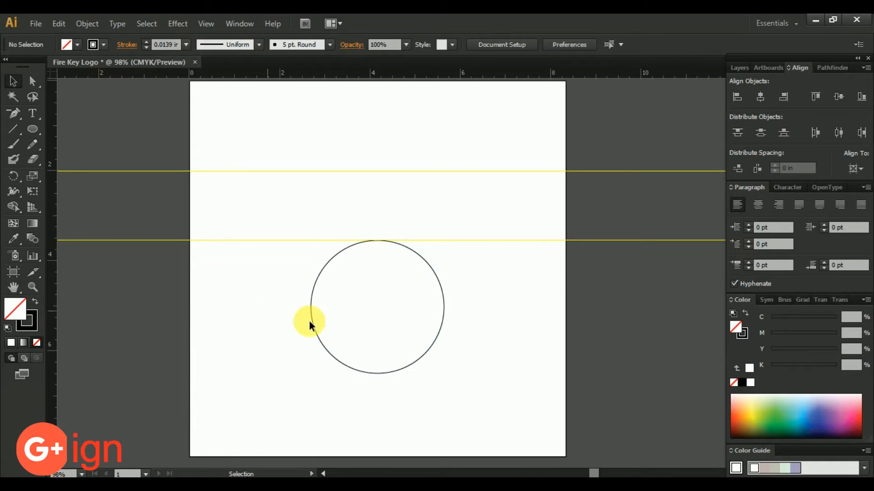
Add a horizontal and a vertical guide running through the circle's centre
key(ctrl+1)
drag(399, 268, 405, 309)
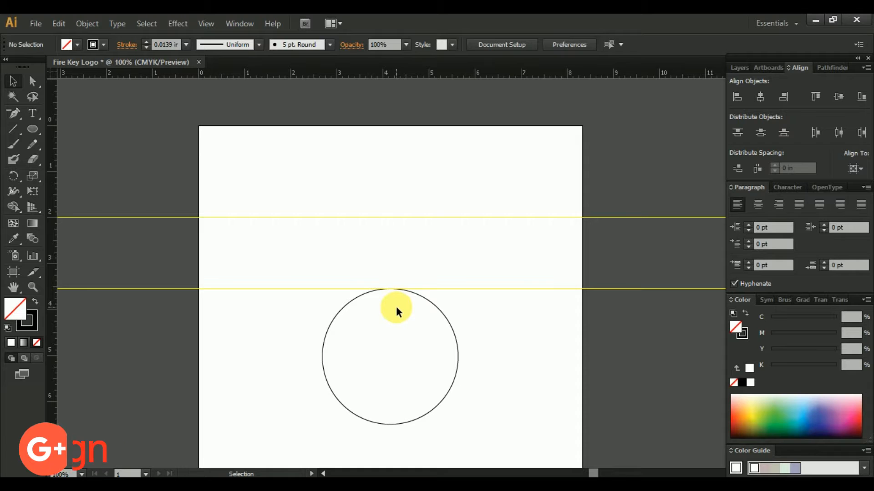
click(435, 304)
drag(384, 76, 455, 357)
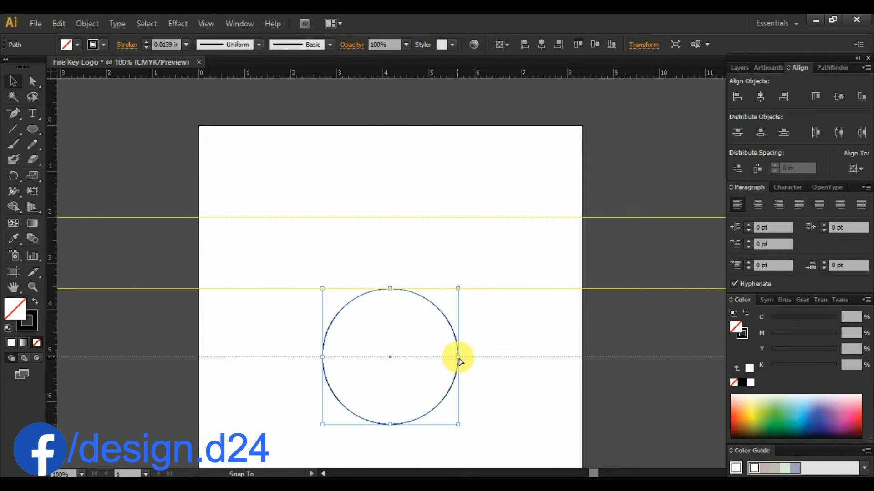
drag(400, 75, 390, 288)
click(434, 240)
Add another vertical guide at about 3.75 in, just left of the circle's centre guide
drag(434, 240, 465, 234)
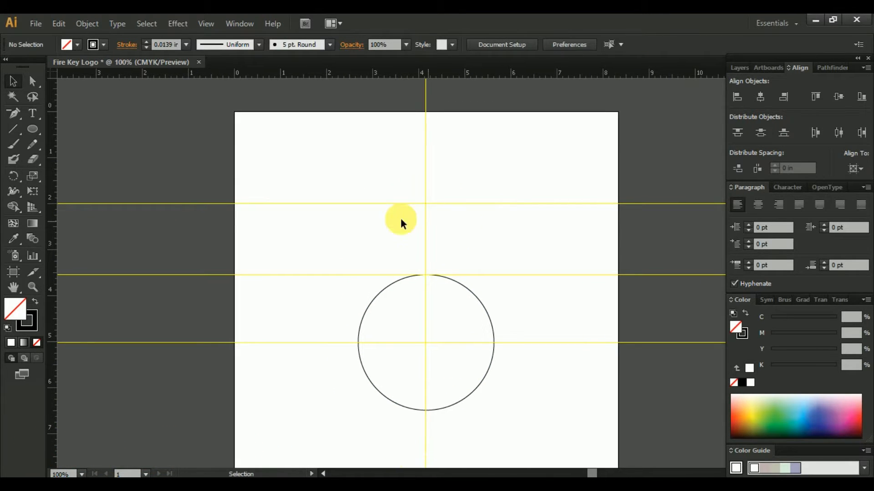
drag(392, 220, 398, 239)
drag(317, 74, 407, 228)
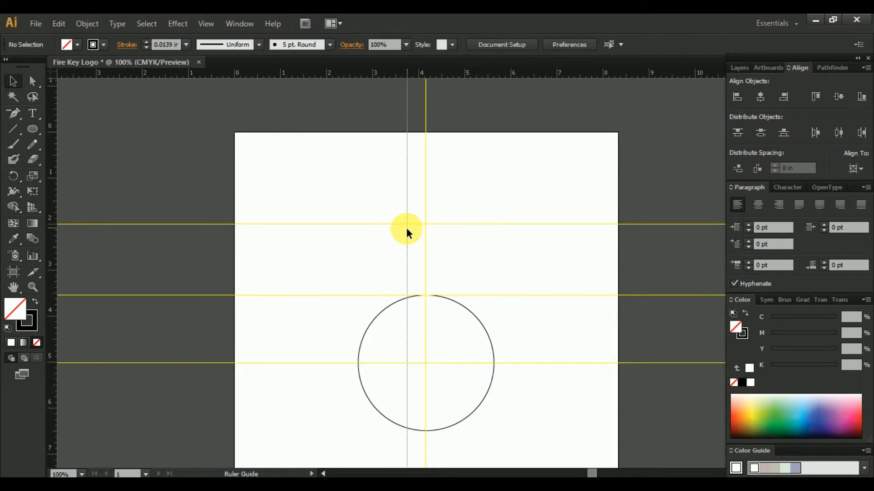
drag(406, 230, 406, 230)
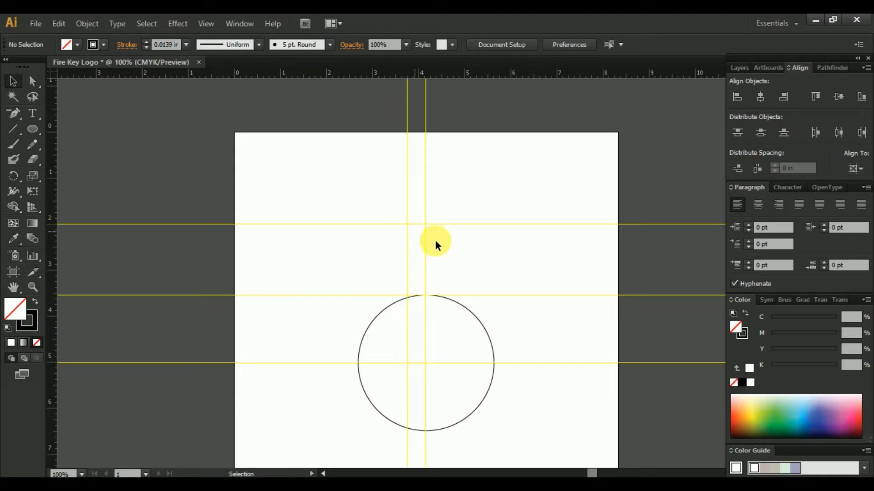
With the Pen tool, draw an S-shaped curve from the upper guide's crossing with the left vertical guide to the circle's leftmost point
drag(493, 273, 474, 261)
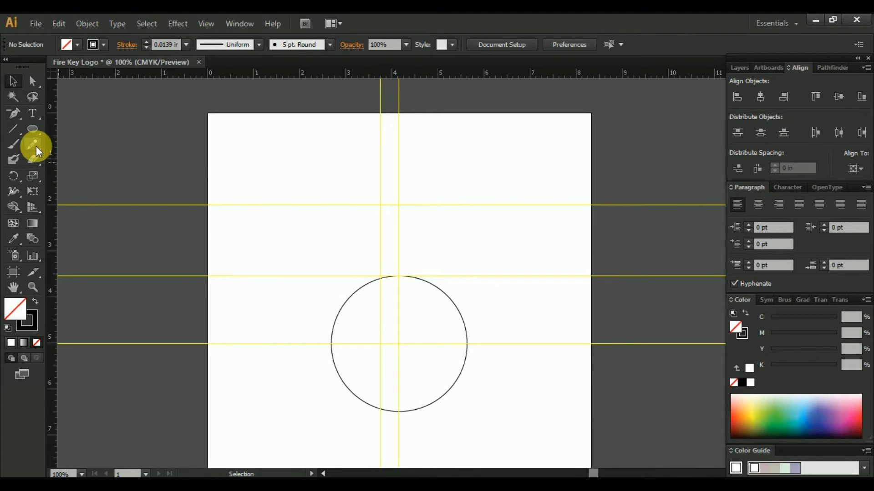
drag(12, 114, 46, 113)
key(ctrl+equal)
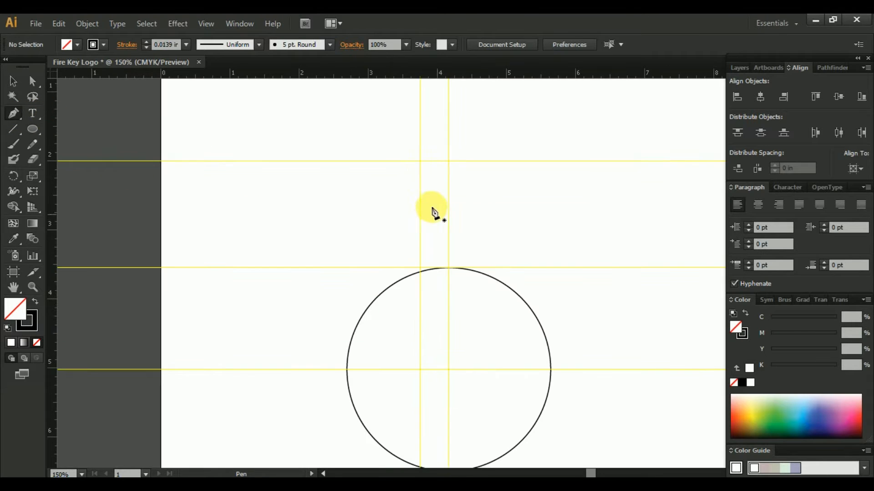
key(ctrl)
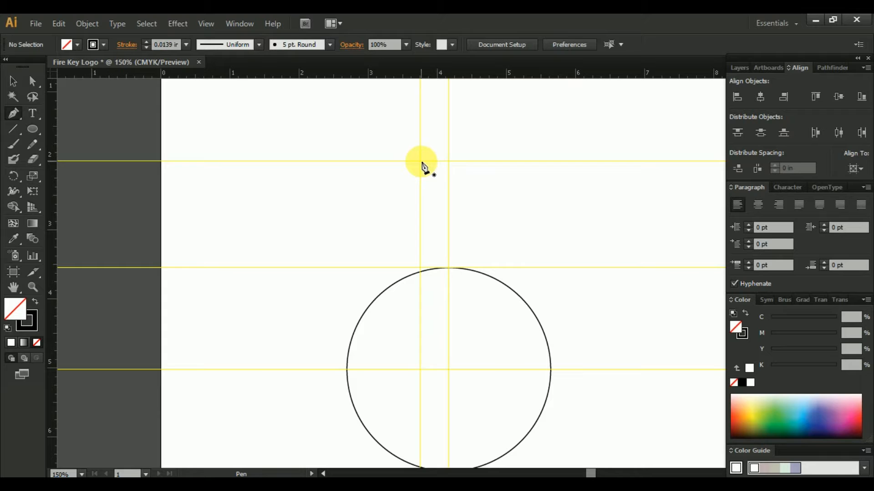
drag(422, 160, 420, 222)
key(space)
drag(439, 308, 439, 216)
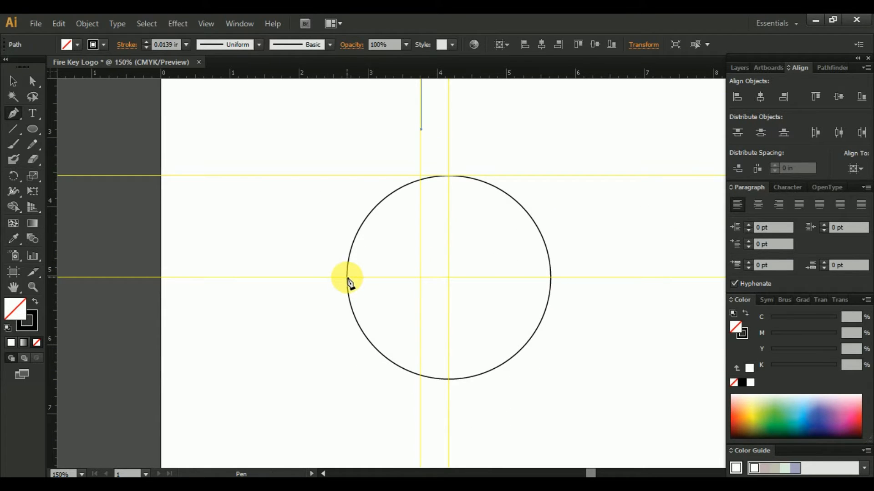
drag(347, 278, 395, 277)
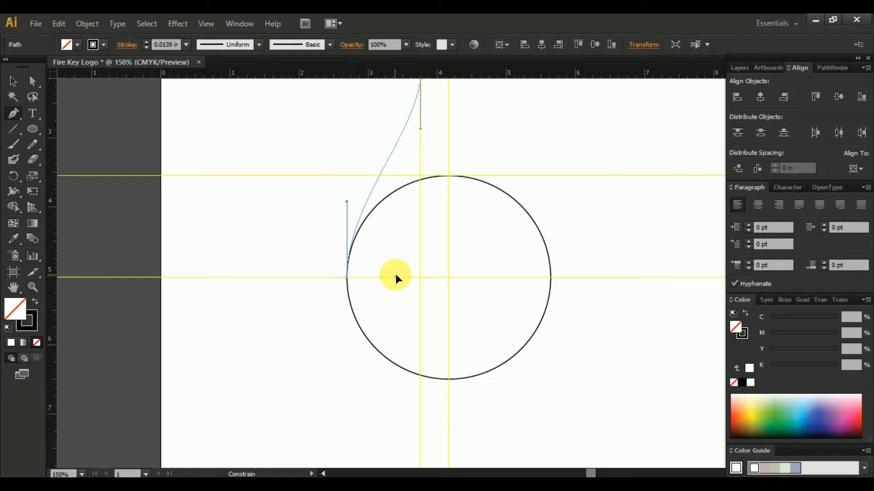
key(space)
drag(485, 277, 395, 316)
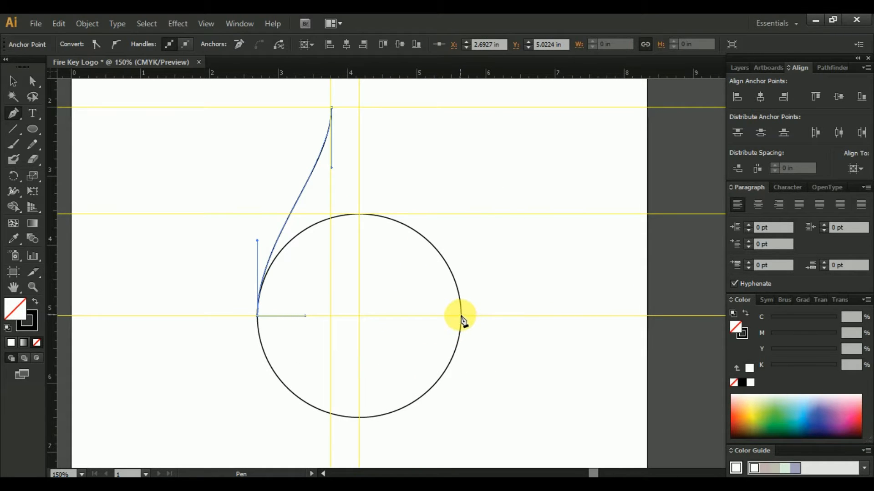
Continue the path across to the circle's rightmost point and close it with a curve at the flame tip, leaving it deselected
drag(461, 316, 460, 296)
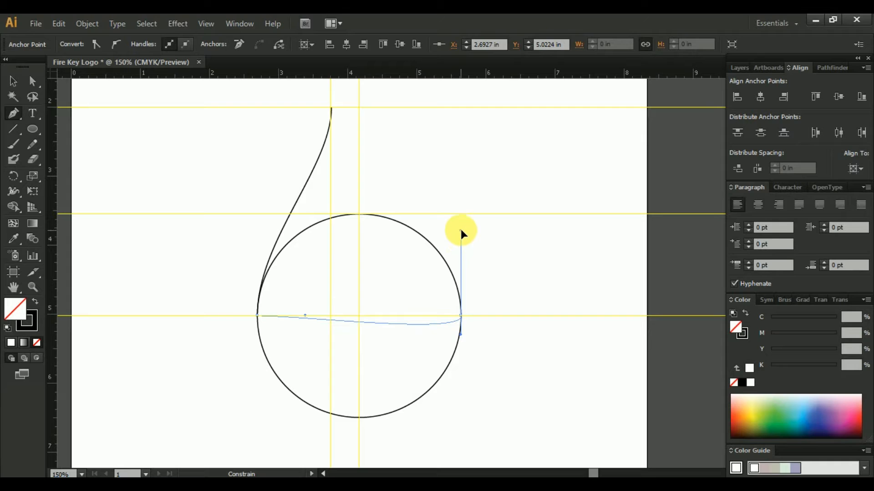
drag(461, 231, 465, 198)
key(space)
mouse_move(411, 212)
mouse_down()
mouse_move(508, 308)
mouse_move(425, 203)
mouse_move(425, 218)
mouse_up()
key(space)
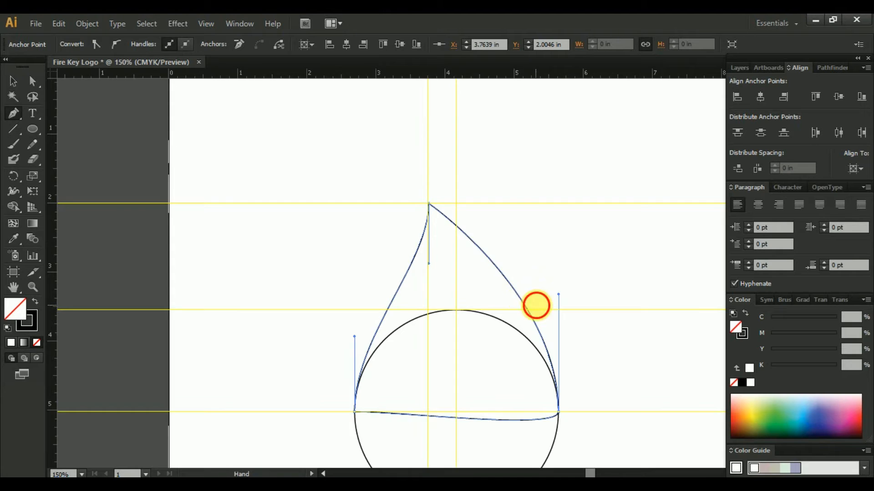
drag(538, 306, 500, 230)
click(13, 81)
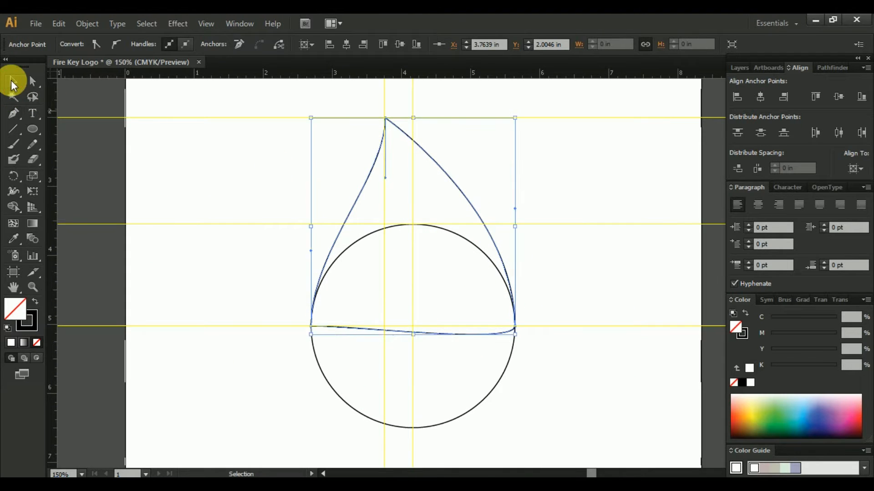
click(236, 187)
Hide the guides around the flame and circle outlines
key(space)
drag(236, 188, 272, 218)
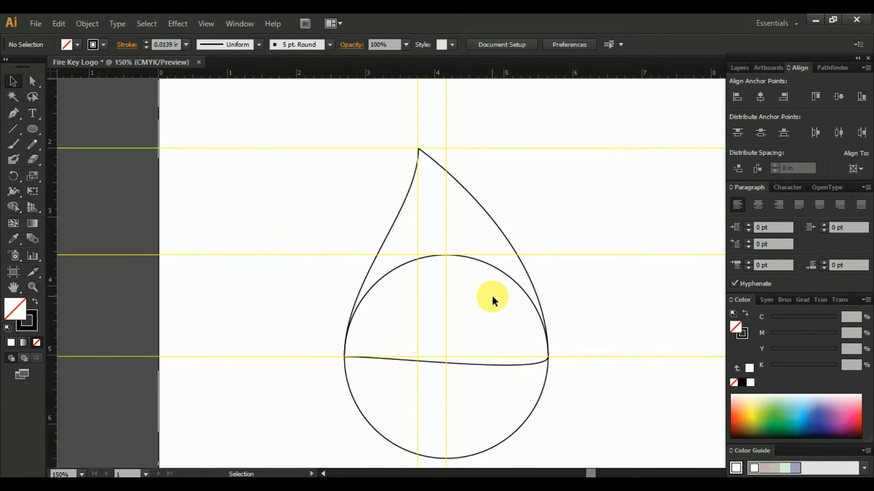
scroll(509, 291, down, 2)
scroll(510, 293, down, 1)
scroll(513, 322, up, 1)
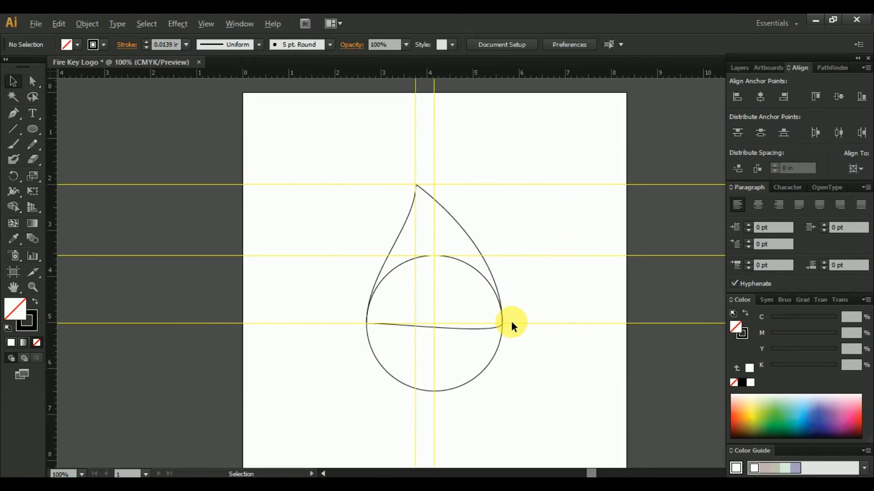
right_click(516, 321)
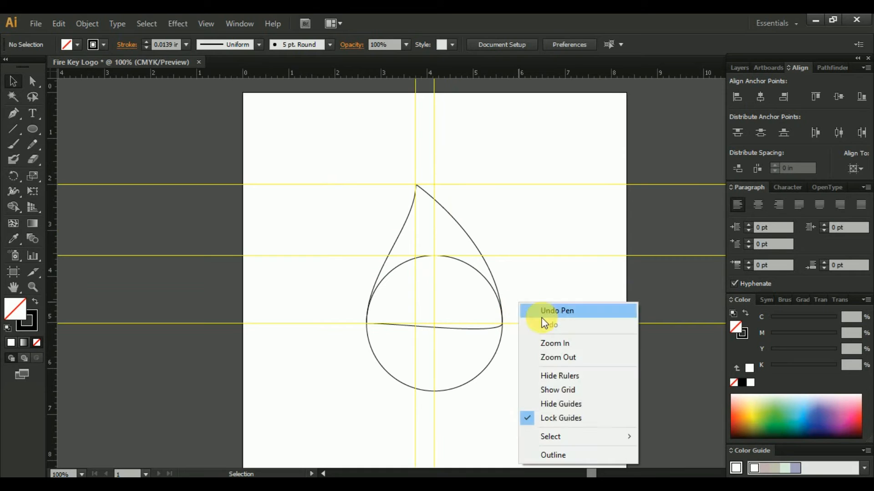
click(567, 410)
Examine up close how the flame path meets the circle at its left and right edges
key(space)
drag(540, 271, 546, 279)
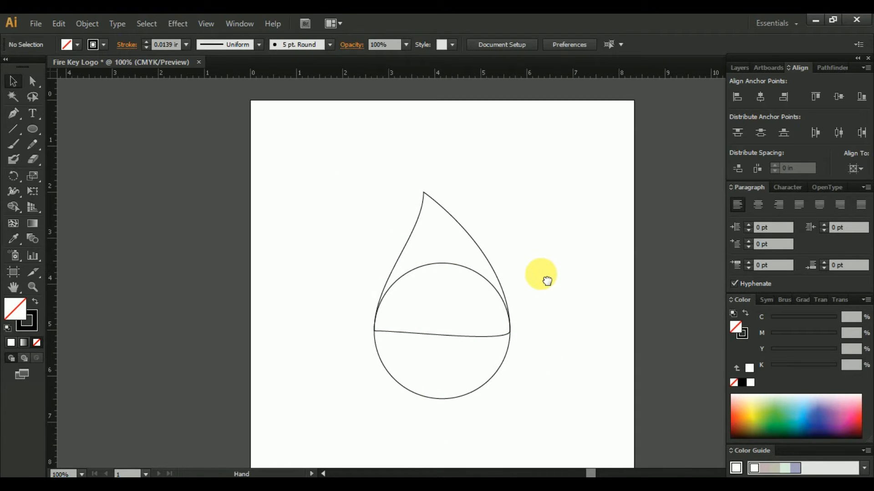
scroll(395, 347, up, 6)
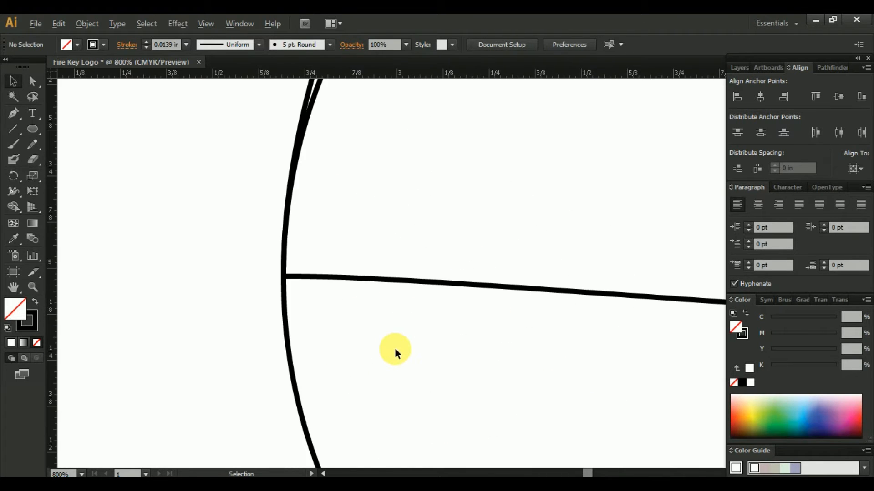
scroll(394, 347, down, 5)
key(space)
drag(567, 333, 440, 336)
scroll(466, 350, up, 6)
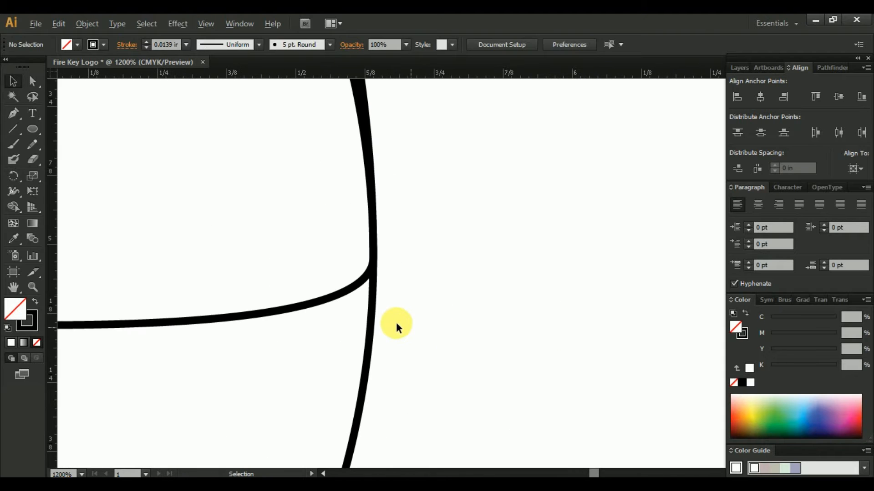
Check in outline view how precisely the flame path and the circle coincide at the circle's two side points
key(ctrl+y)
scroll(381, 302, up, 3)
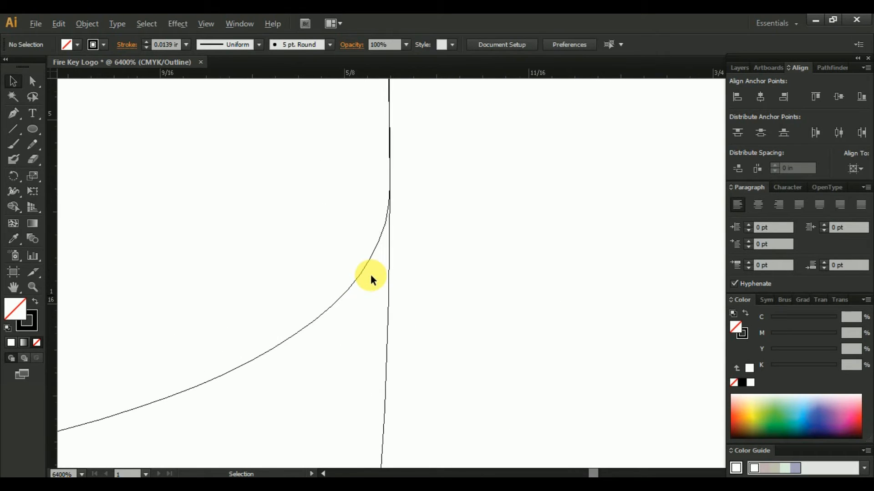
scroll(371, 278, down, 9)
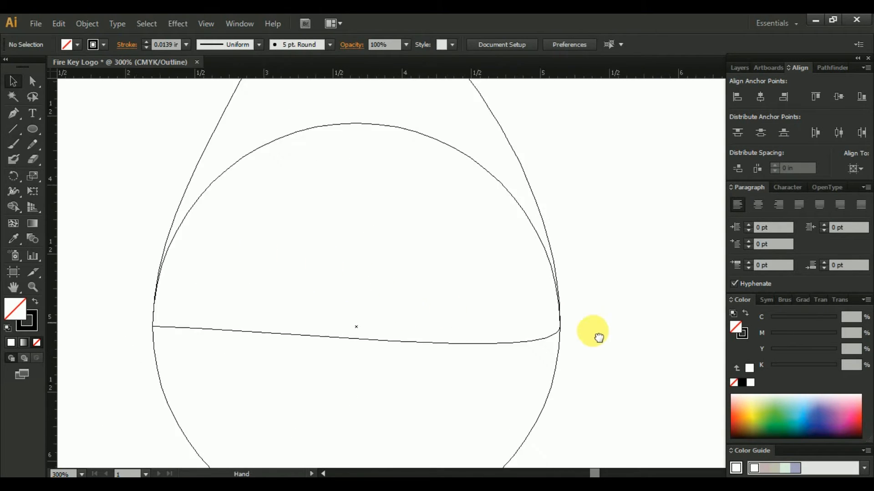
scroll(319, 339, up, 4)
scroll(306, 354, down, 7)
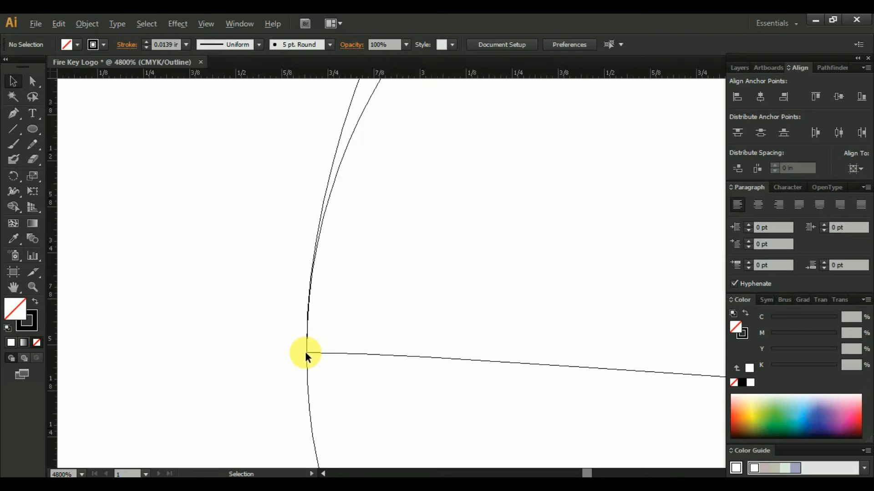
scroll(309, 353, down, 3)
scroll(344, 341, down, 1)
key(ctrl+y)
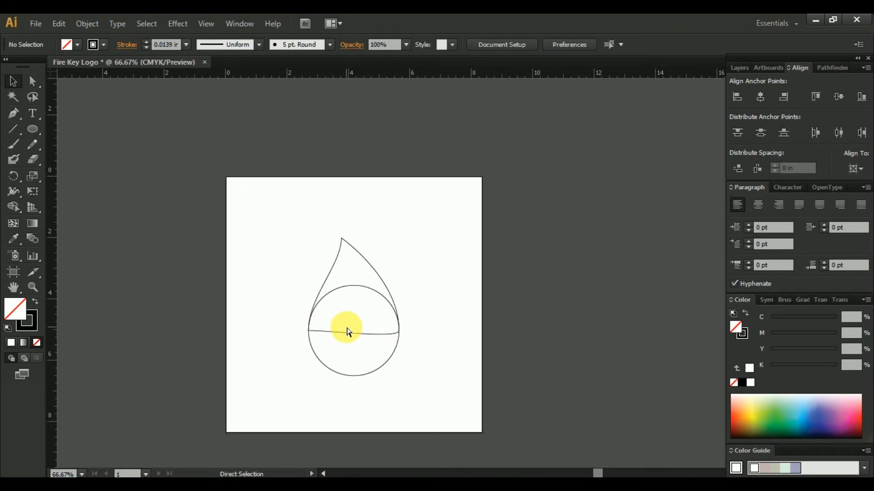
Duplicate the circle and place the copy level with the original, just to the right of the flame
scroll(344, 321, up, 4)
scroll(402, 296, down, 1)
drag(404, 299, 335, 306)
drag(411, 381, 635, 381)
drag(344, 343, 385, 341)
Merge the flame path and its original circle into a single drop shape with the Shape Builder tool, leaving it deselected
drag(245, 172, 364, 356)
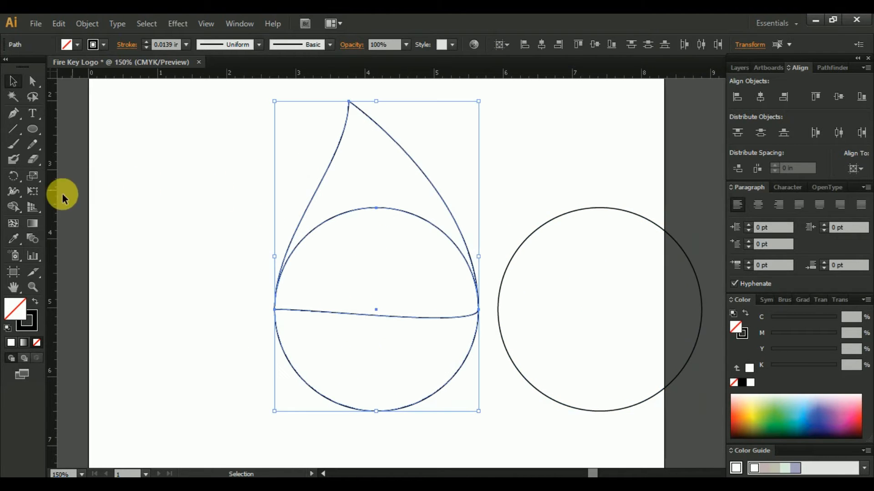
click(14, 207)
drag(371, 182, 379, 351)
click(33, 81)
click(338, 293)
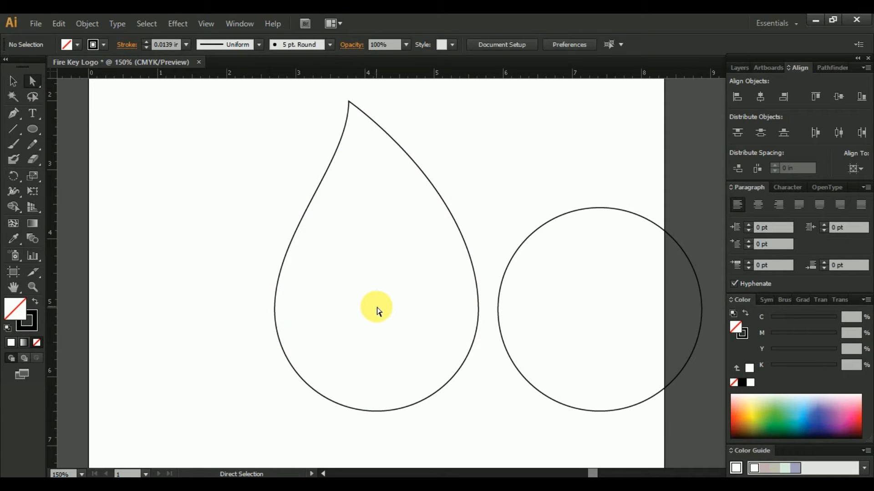
Offset the path of the circle copy inward by -0.5 in with Miter joins
key(ctrl+minus)
click(13, 81)
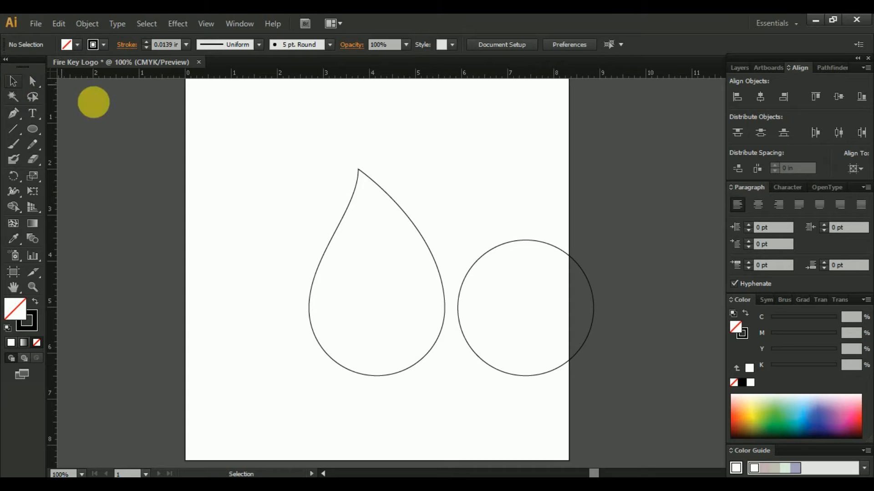
click(518, 242)
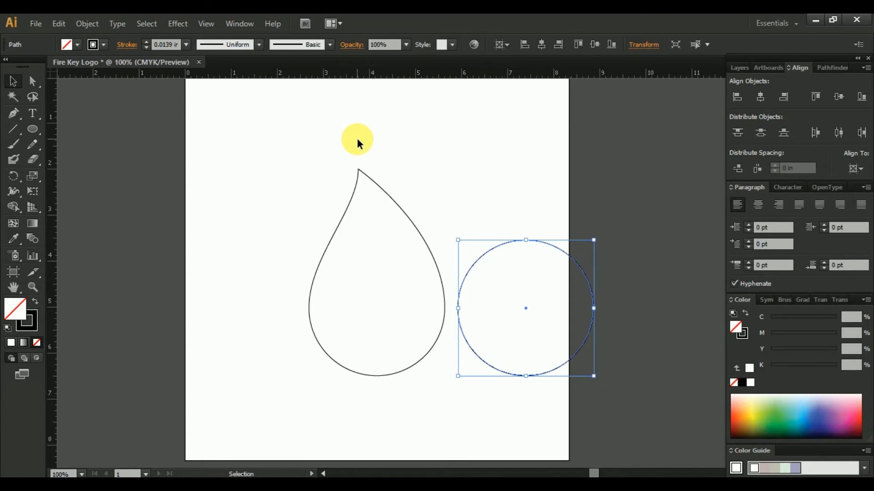
click(87, 23)
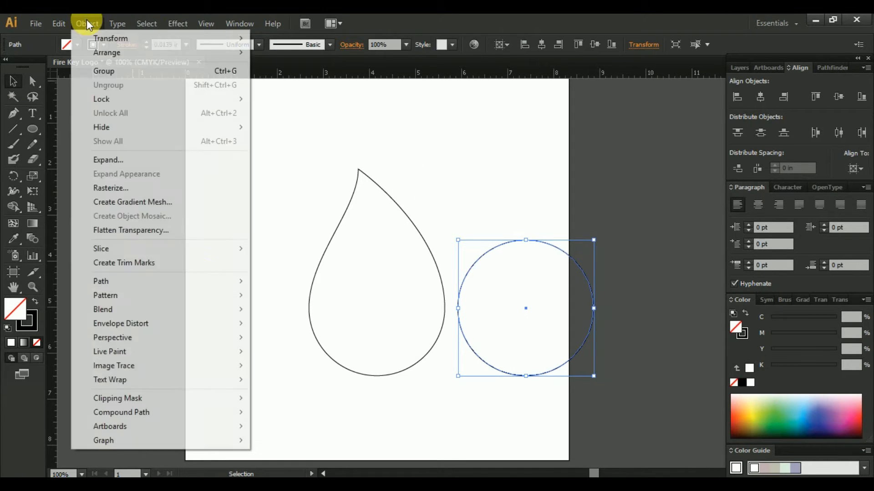
mouse_move(201, 280)
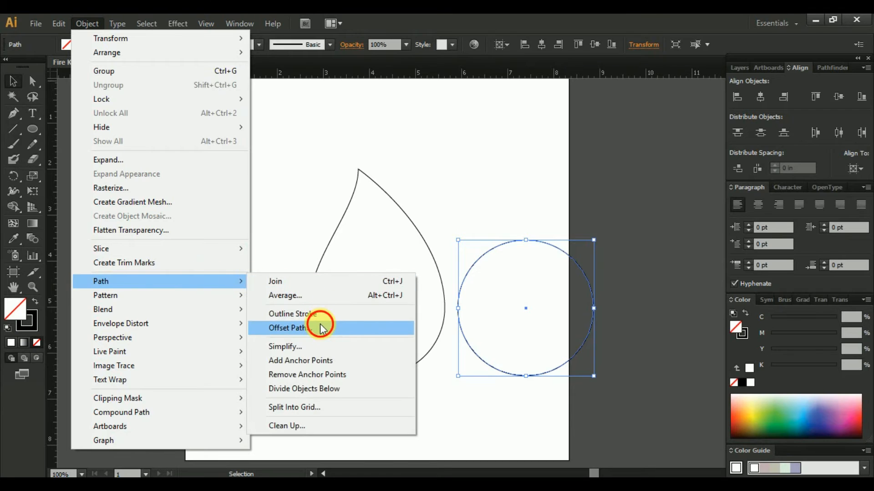
click(320, 323)
click(611, 289)
double_click(650, 227)
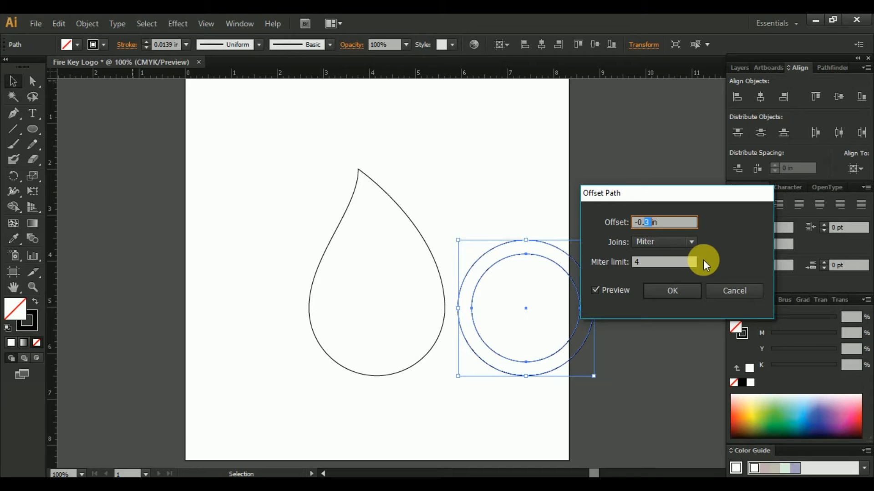
text(4)
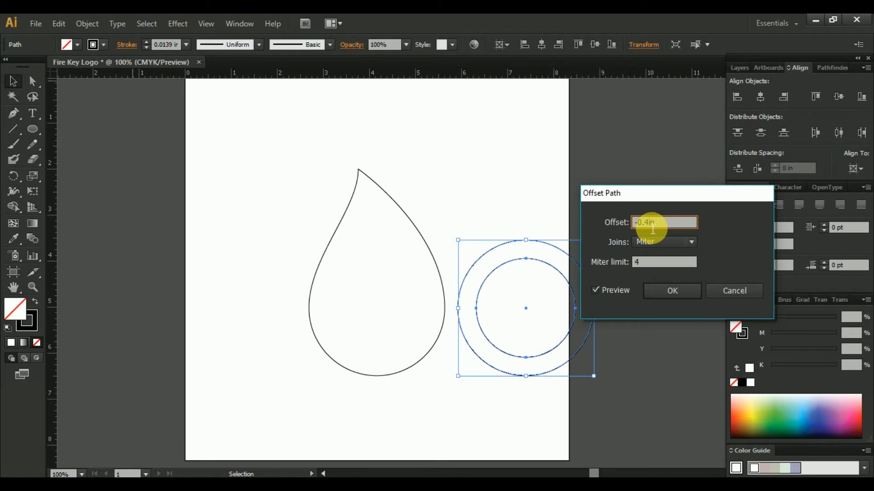
text(5)
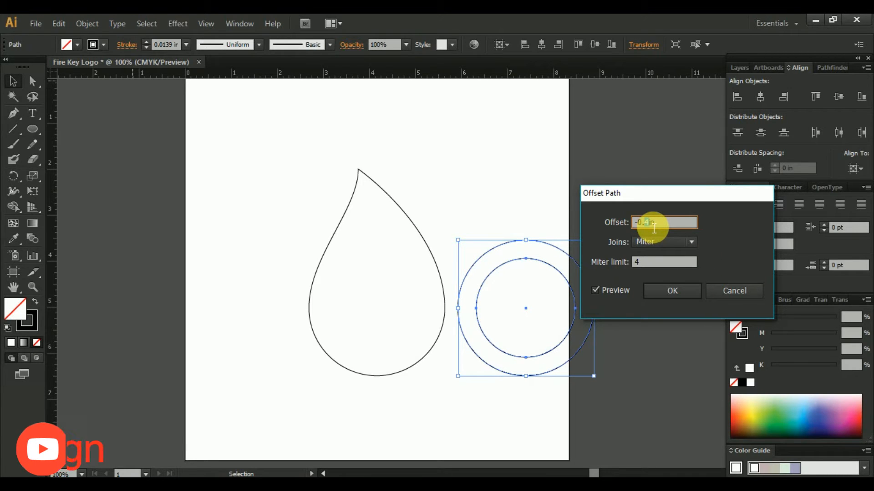
click(674, 291)
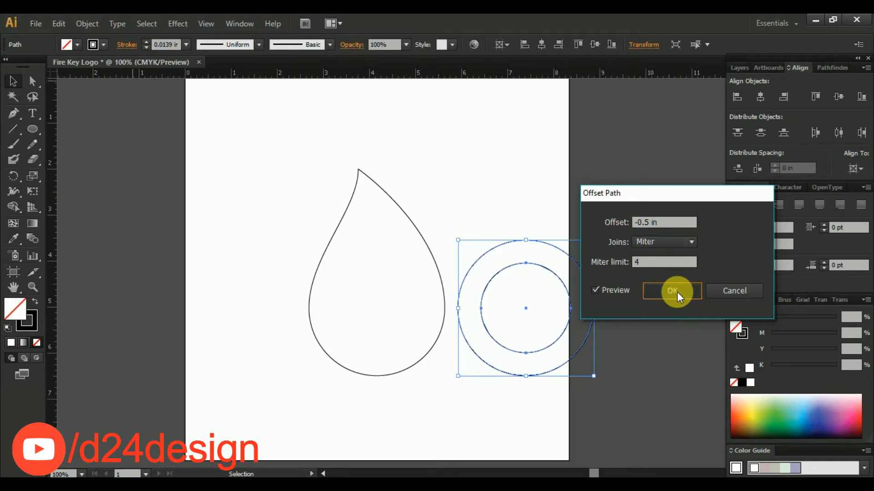
Offset the new inner circle by another -0.5 in to add a third, smallest concentric circle
click(85, 26)
mouse_move(178, 283)
click(318, 330)
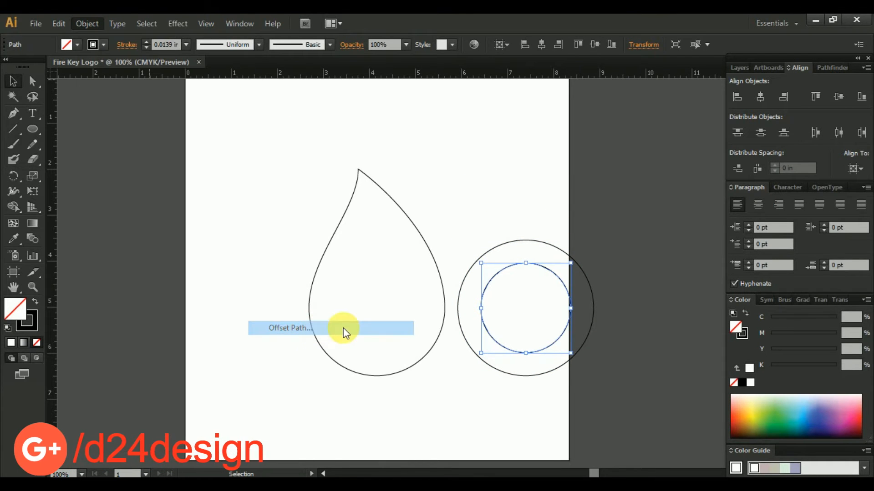
click(603, 291)
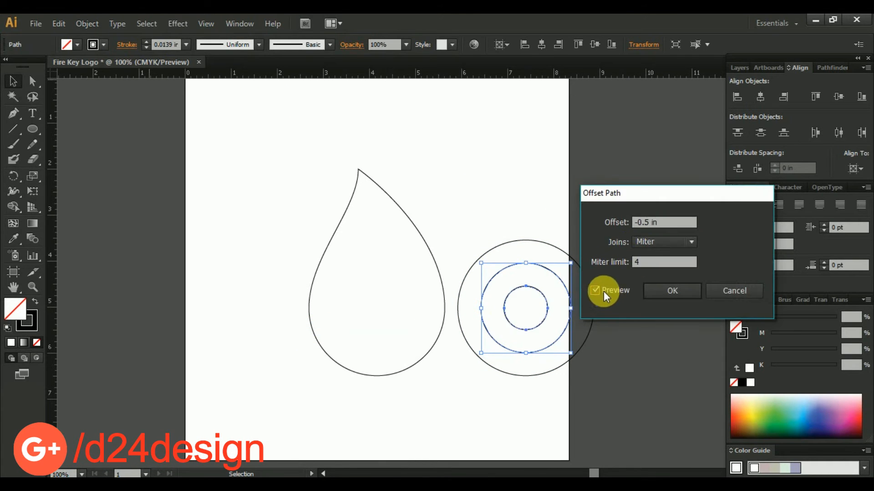
click(672, 291)
click(675, 294)
Select all three concentric circles beside the flame and group them
drag(468, 189, 594, 367)
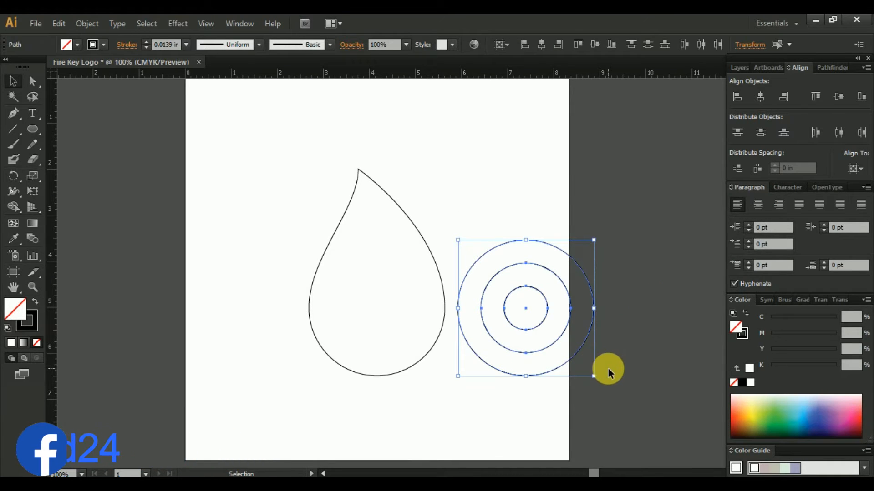
click(628, 368)
drag(480, 227, 596, 374)
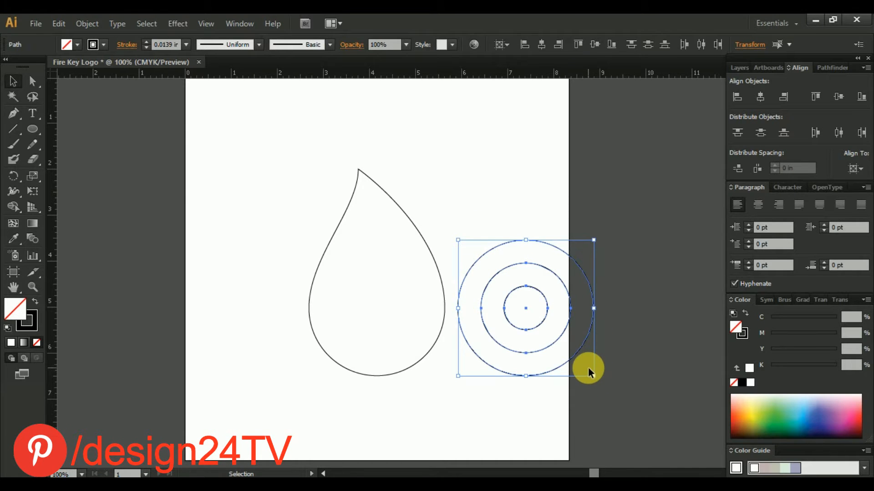
right_click(537, 334)
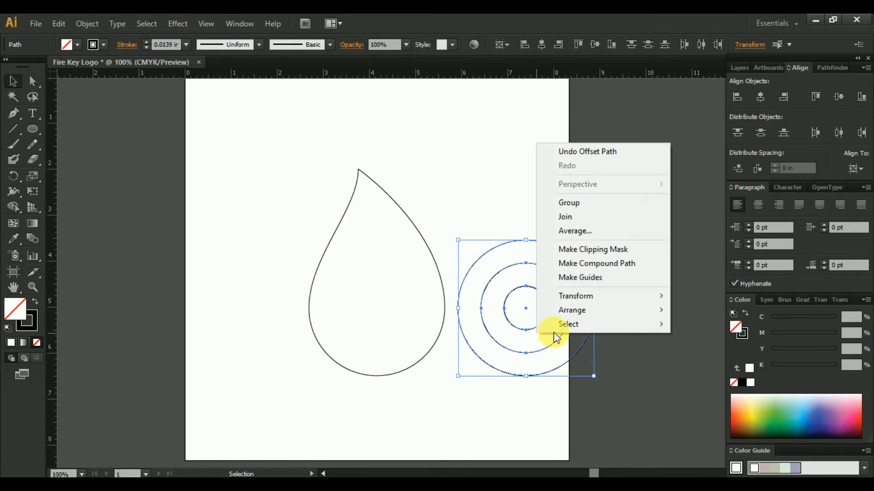
click(577, 200)
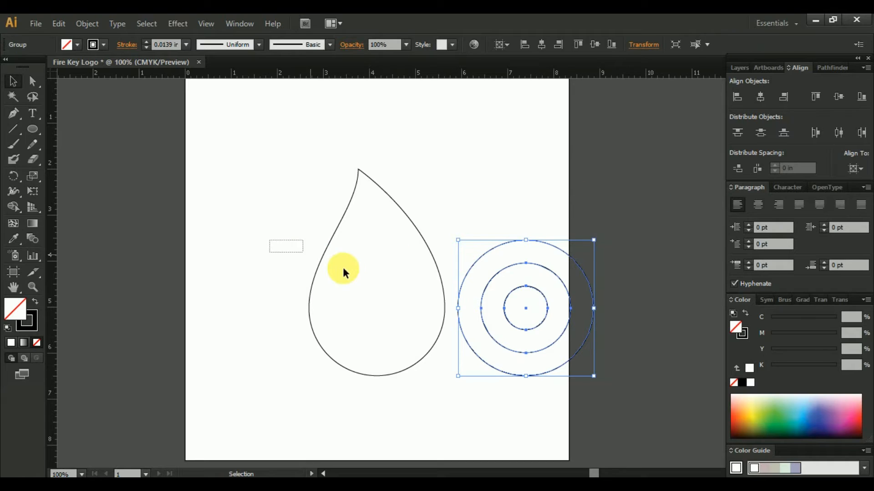
Align the flame and the circle group on their horizontal centres, and deselect them
drag(344, 273, 538, 314)
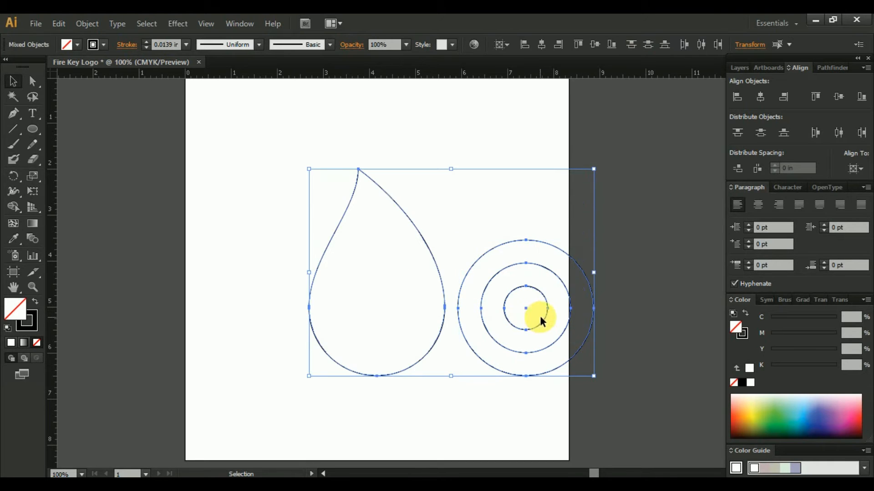
click(536, 49)
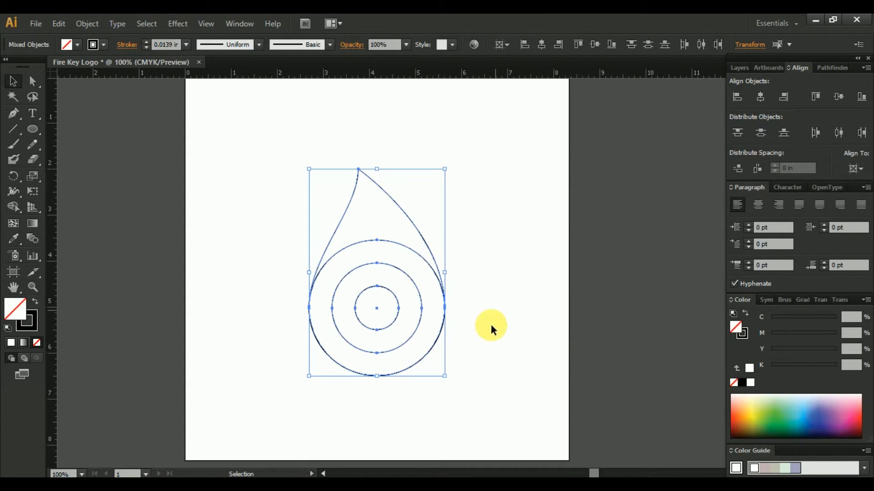
scroll(370, 403, up, 4)
scroll(400, 401, down, 3)
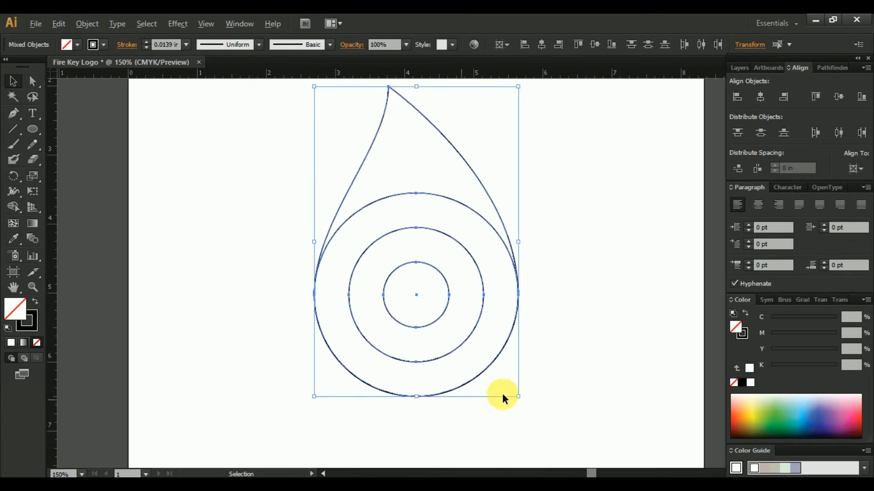
click(550, 358)
drag(558, 260, 585, 276)
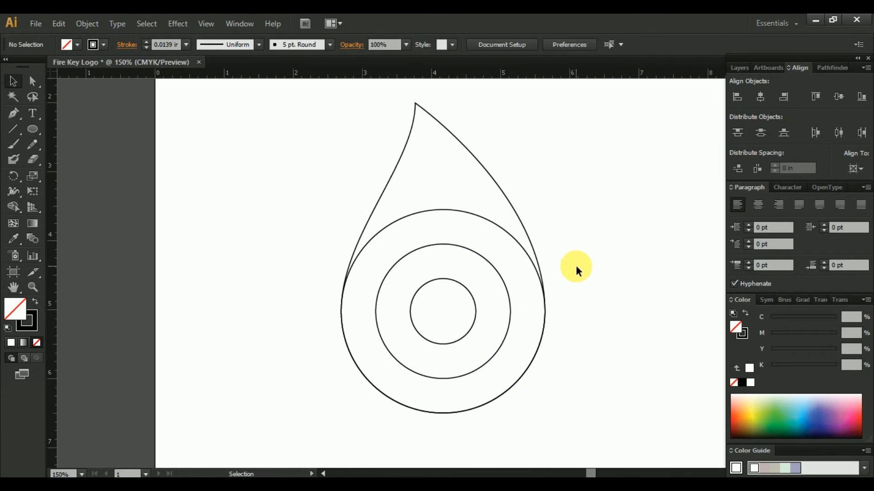
Ungroup the concentric circles and delete the outermost one, keeping the two inner circles
click(459, 212)
right_click(460, 212)
click(499, 289)
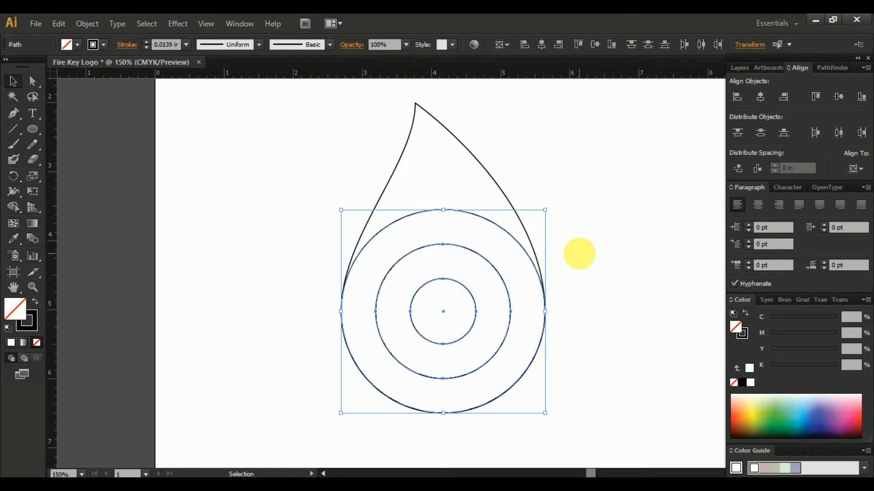
click(577, 253)
click(515, 241)
key(Delete)
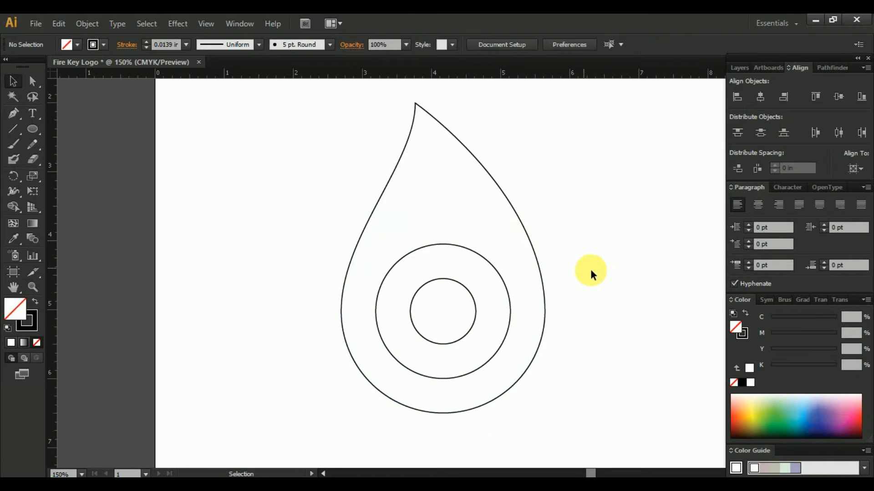
Move the flame's tip anchor point straight up to about Y 1.691 in, and deselect the shape
scroll(607, 272, down, 1)
key(space)
drag(607, 269, 514, 275)
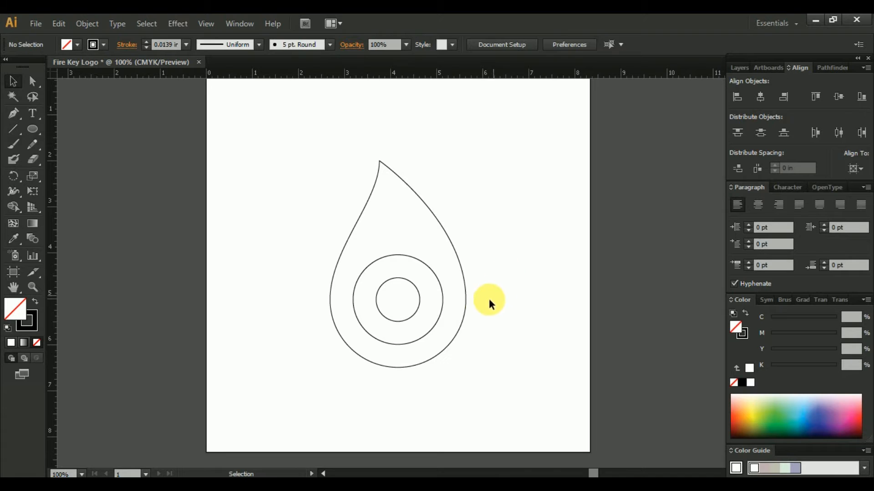
key(space)
mouse_move(411, 298)
mouse_down()
mouse_move(435, 306)
mouse_move(450, 331)
mouse_up()
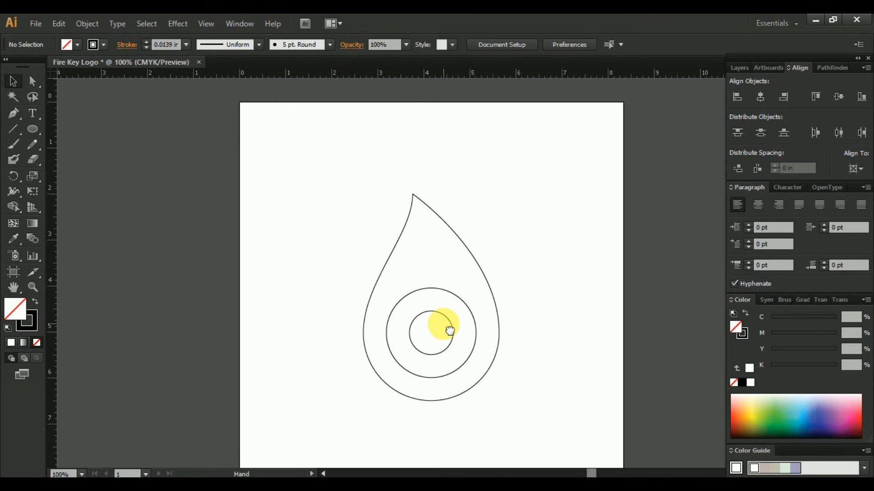
click(427, 208)
key(space)
drag(415, 212, 434, 239)
click(32, 81)
drag(431, 220, 432, 210)
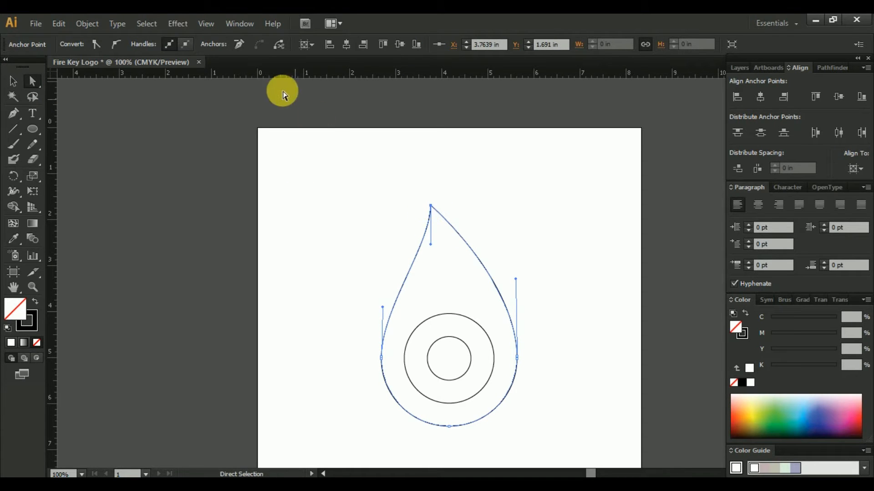
click(13, 81)
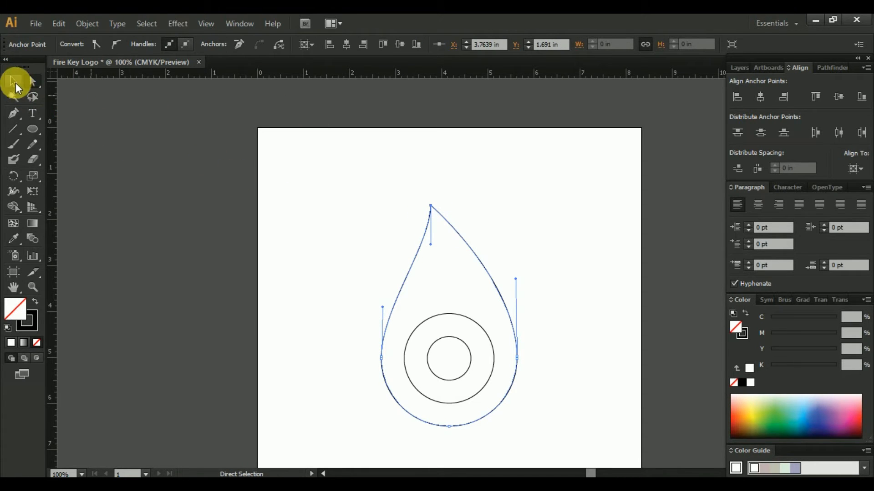
click(410, 325)
Select the flame shape and set its stroke to none
scroll(475, 285, down, 1)
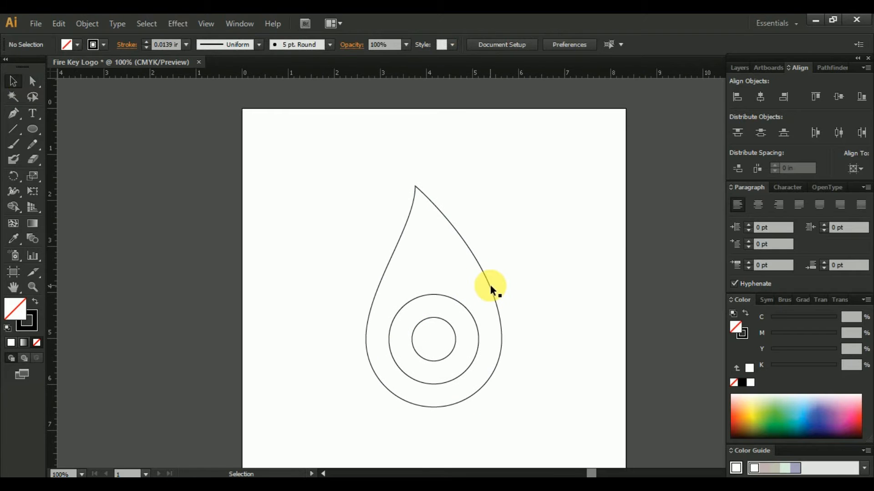
click(491, 289)
click(29, 328)
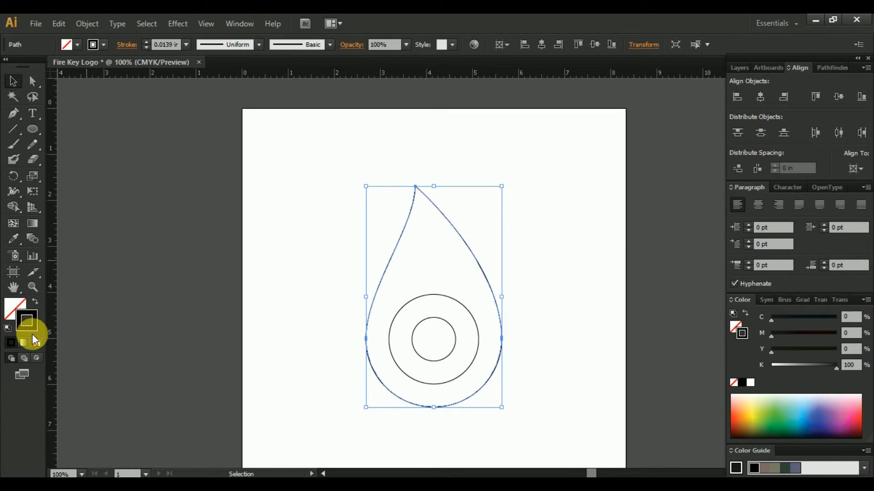
click(36, 343)
Fill the flame with the Orange, Yellow gradient preset
click(16, 307)
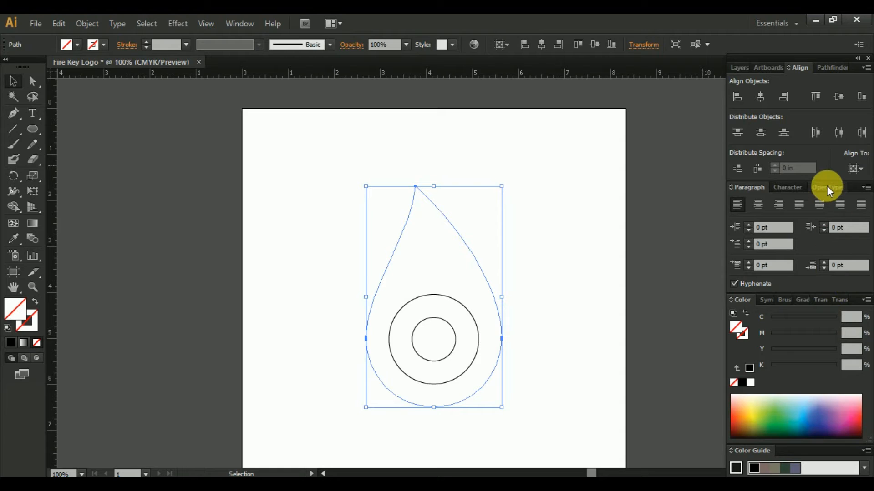
click(806, 300)
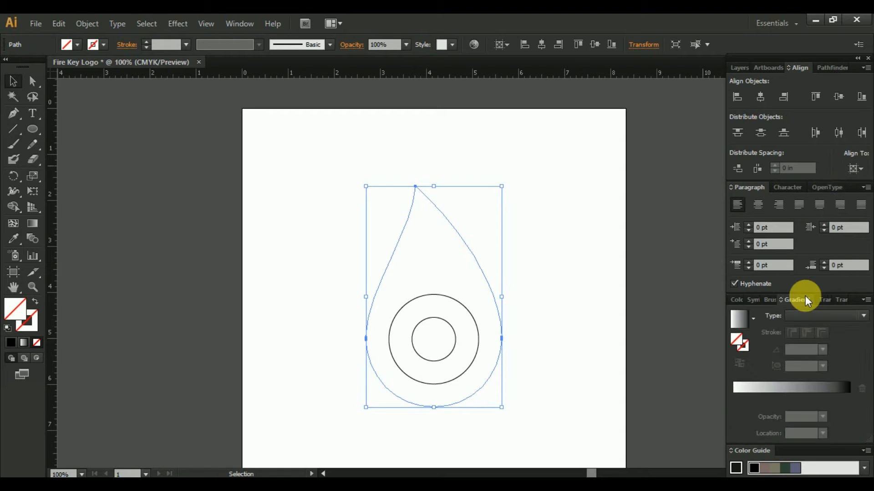
click(753, 321)
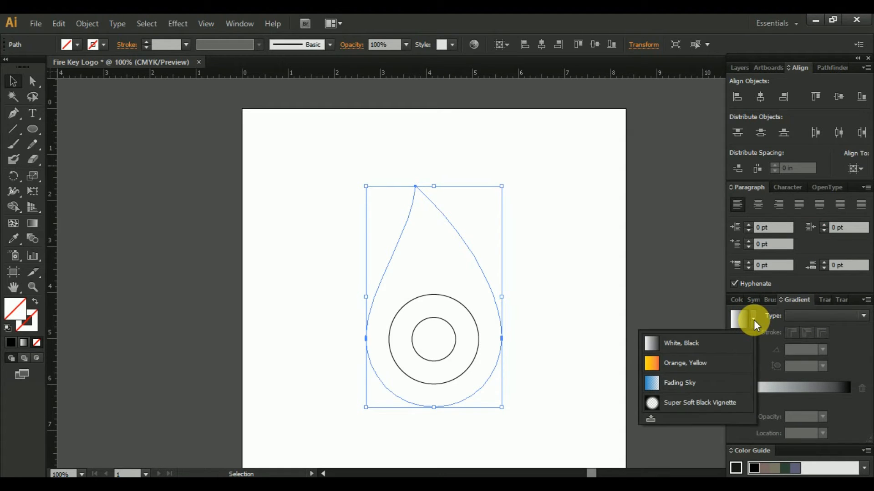
click(701, 364)
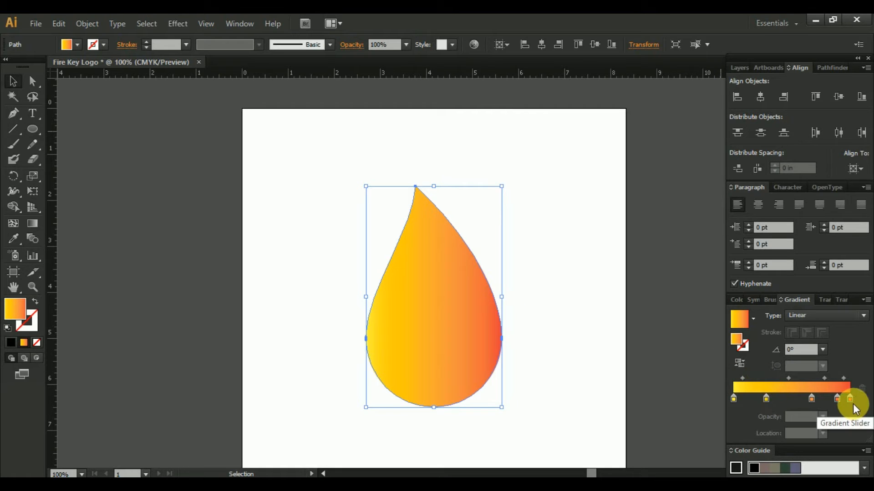
Reduce the flame's gradient to two stops, yellow at 0% and orange at 100%, removing the other colour stops
drag(829, 399, 775, 427)
click(738, 404)
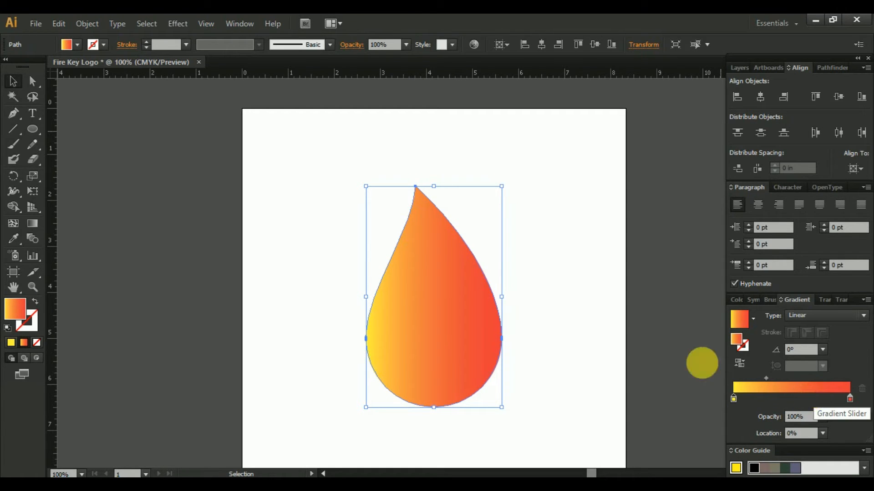
click(774, 400)
drag(849, 399, 863, 454)
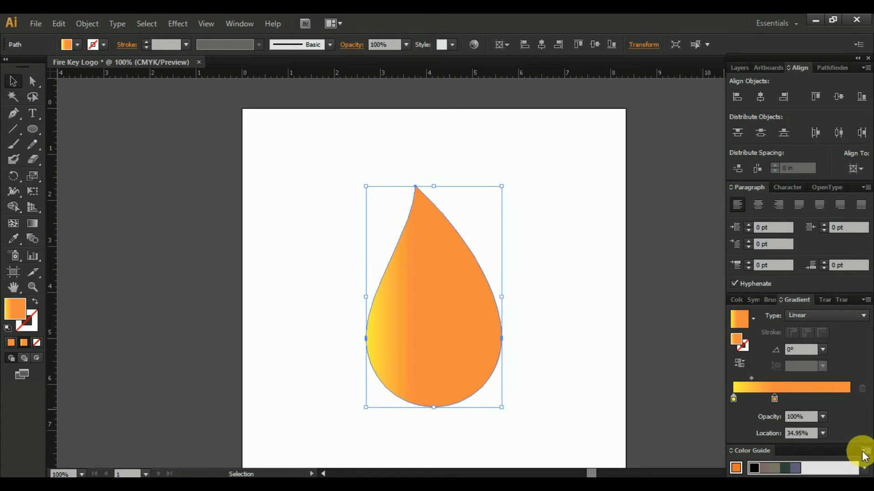
drag(774, 401, 850, 399)
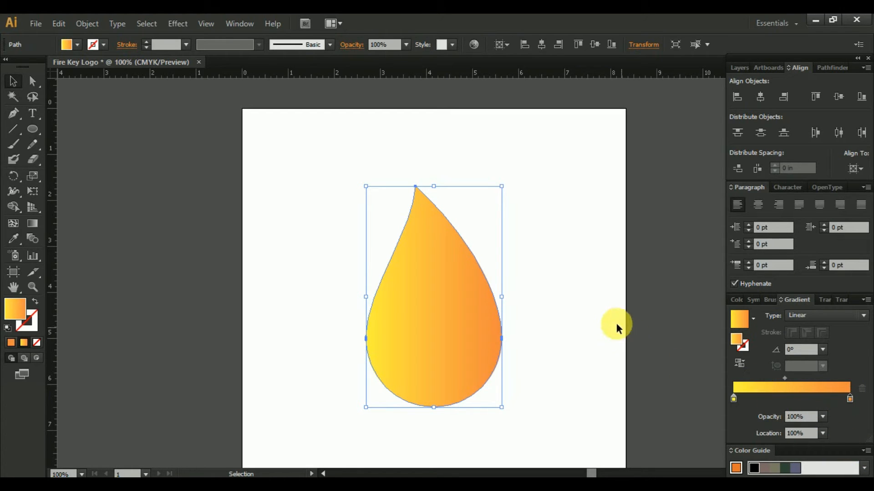
Run the flame's gradient straight down at -90° from near the tip to the base using the Gradient tool
click(33, 223)
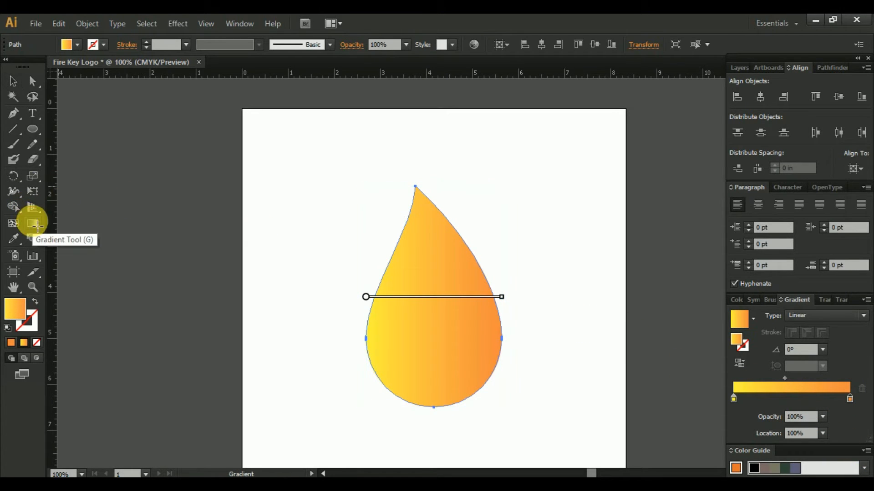
drag(427, 201, 461, 409)
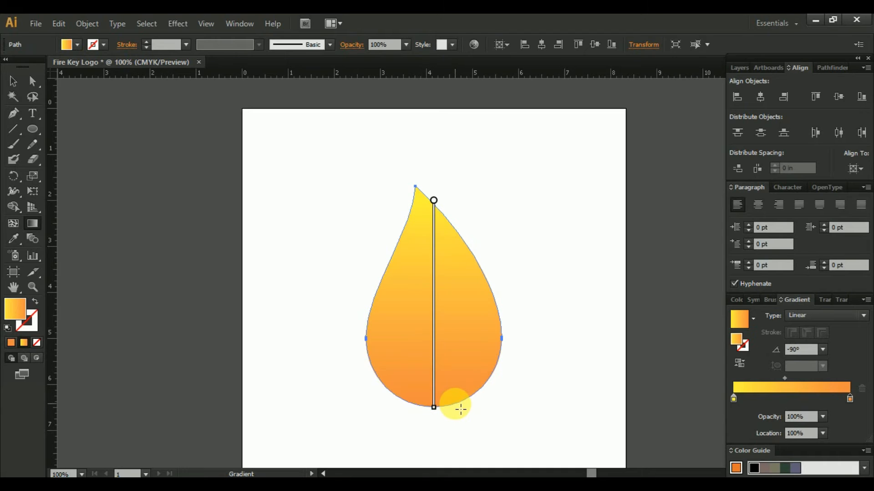
click(14, 82)
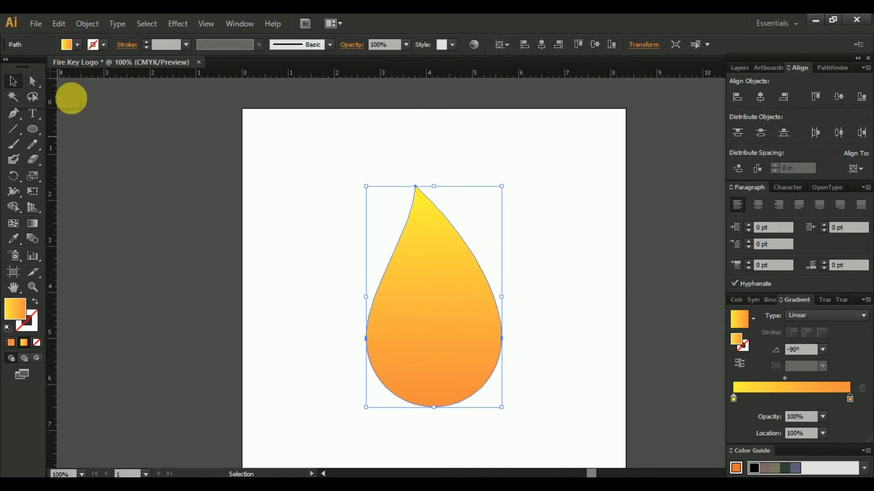
Send the flame shape behind the two circles and deselect it
click(497, 228)
click(459, 323)
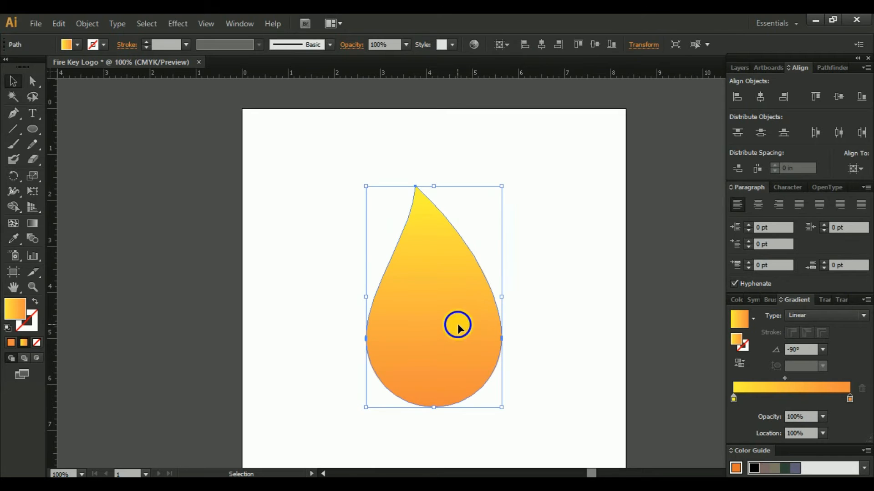
right_click(457, 326)
mouse_move(503, 302)
click(651, 346)
click(520, 335)
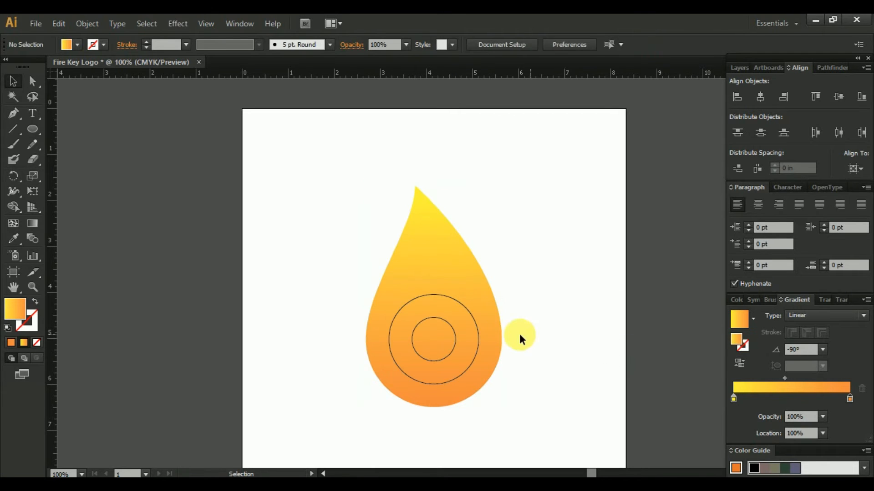
Copy the flame's yellow-orange gradient fill onto the outer and inner circles with the Eyedropper
click(474, 324)
click(15, 241)
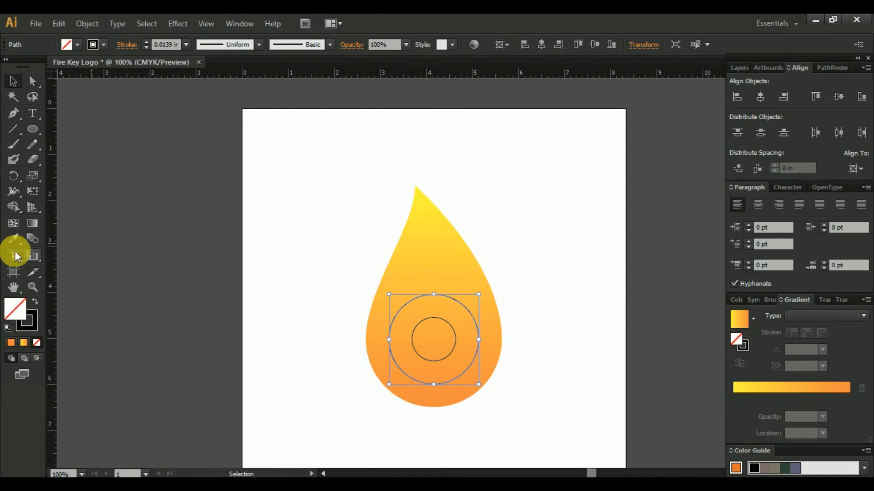
click(421, 274)
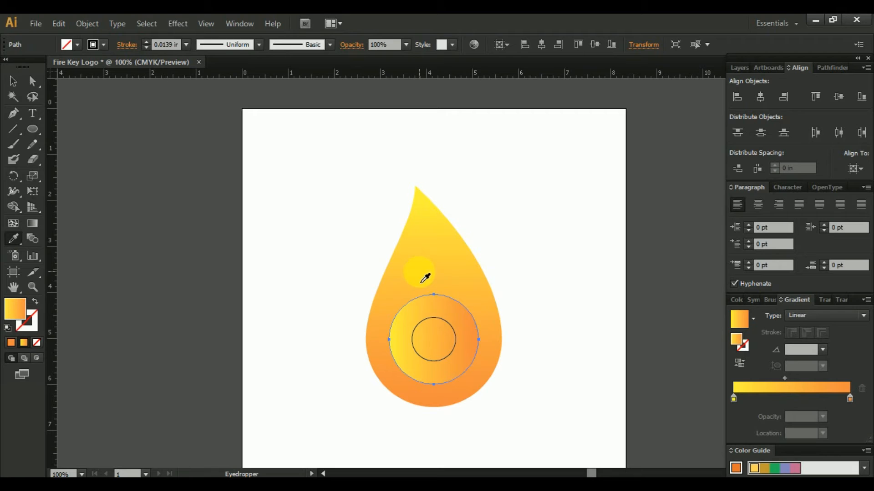
ctrl+click(455, 339)
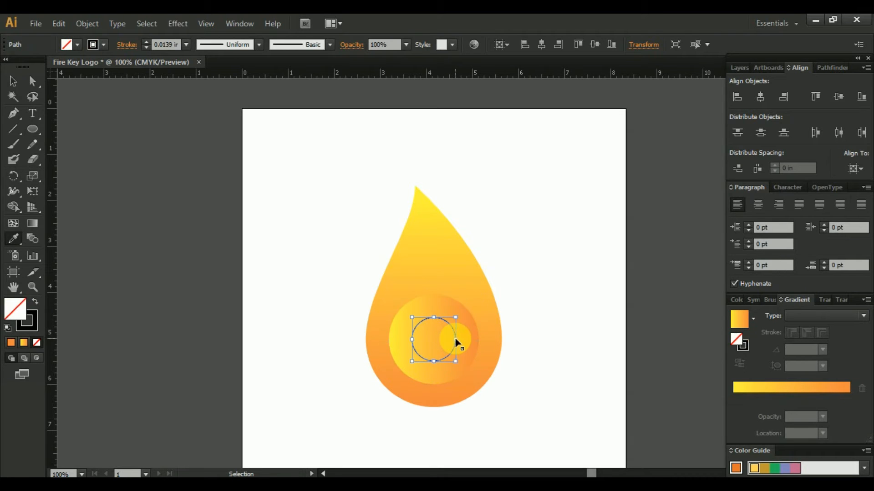
click(454, 273)
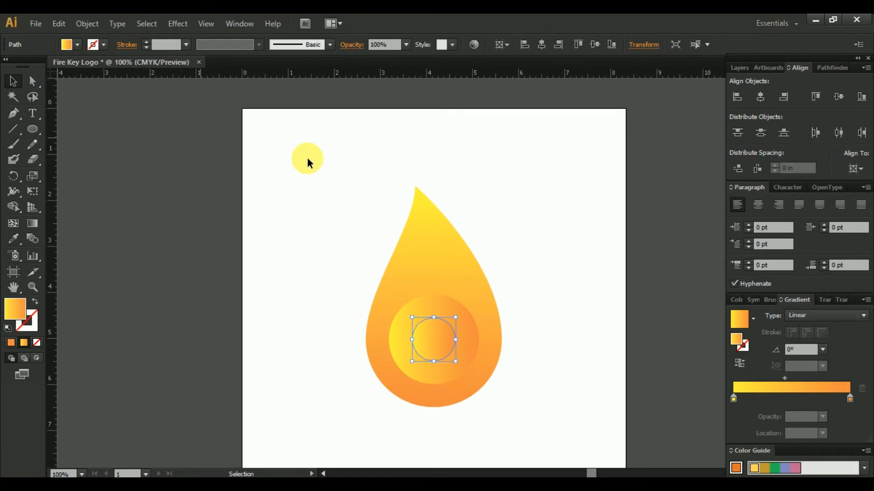
Change the gradient type of the outer and inner circles to Radial, and deselect them
click(521, 207)
click(457, 315)
click(828, 317)
click(818, 343)
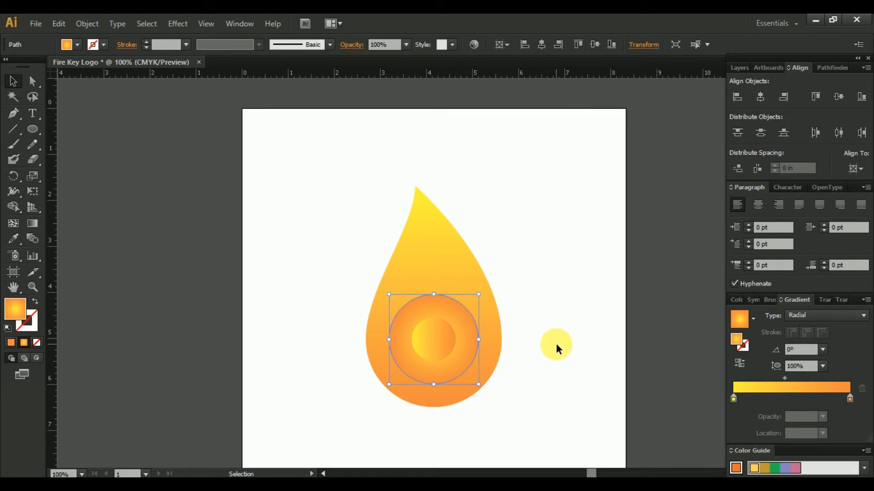
click(556, 346)
click(434, 332)
click(807, 315)
click(806, 345)
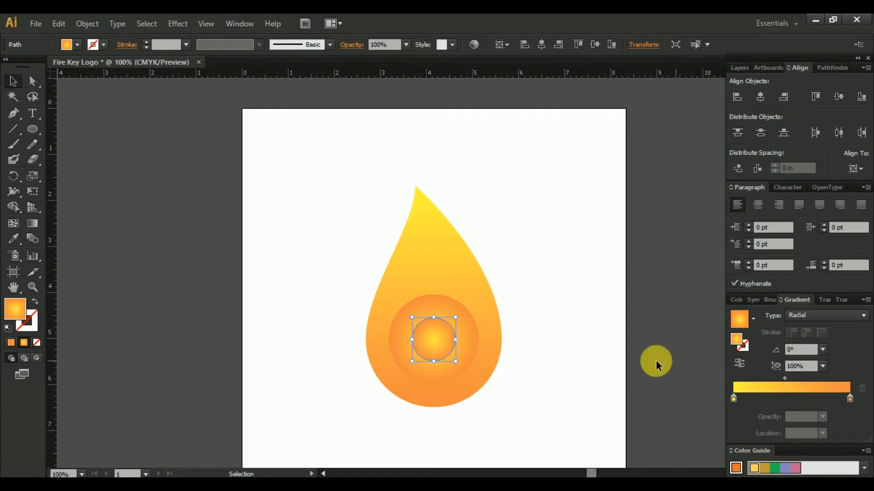
click(598, 351)
Give the outer circle's radial gradient a yellow centre stop, an orange stop at 70.97% and a lighter orange stop at 100%, then deselect
click(442, 302)
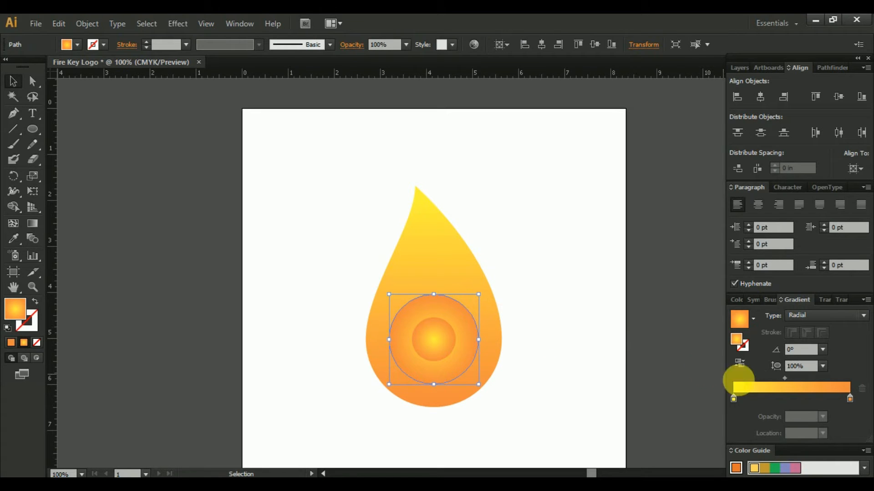
drag(745, 403, 857, 398)
click(783, 399)
drag(784, 398, 827, 400)
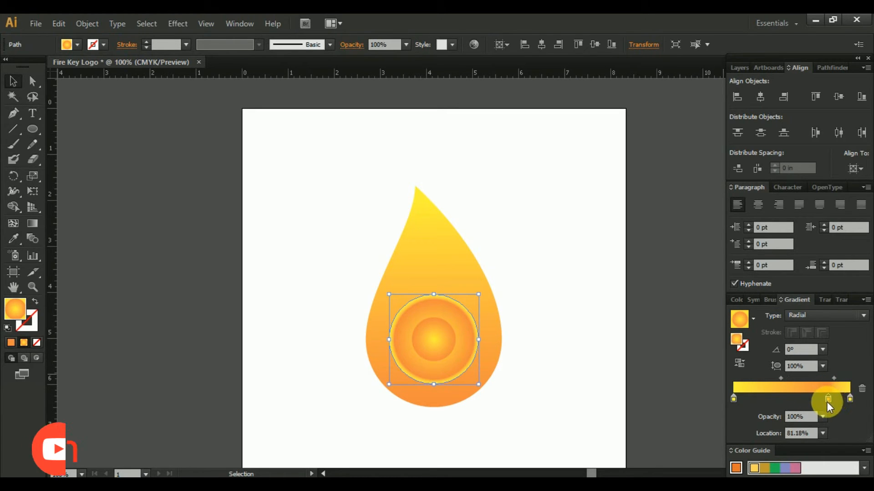
click(804, 400)
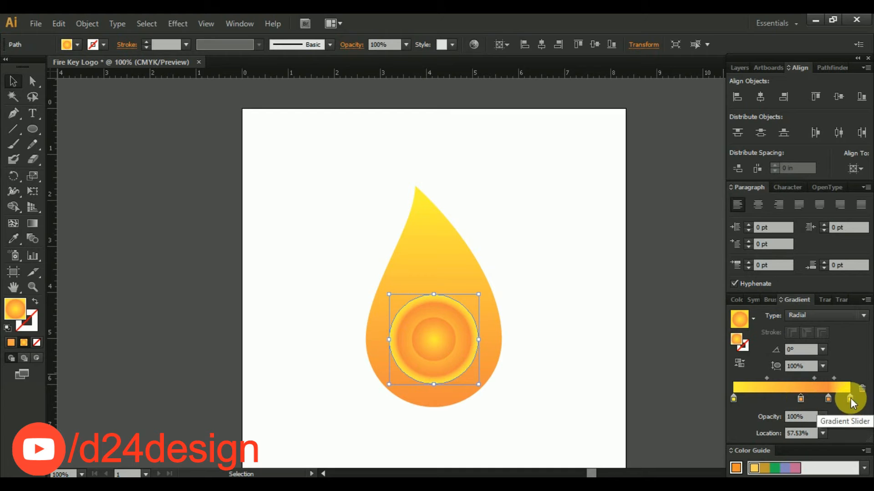
click(862, 389)
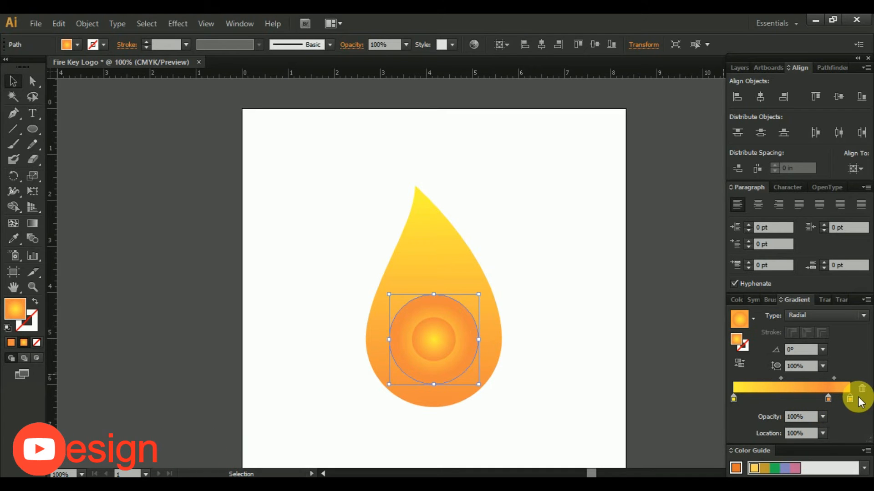
drag(828, 399, 816, 400)
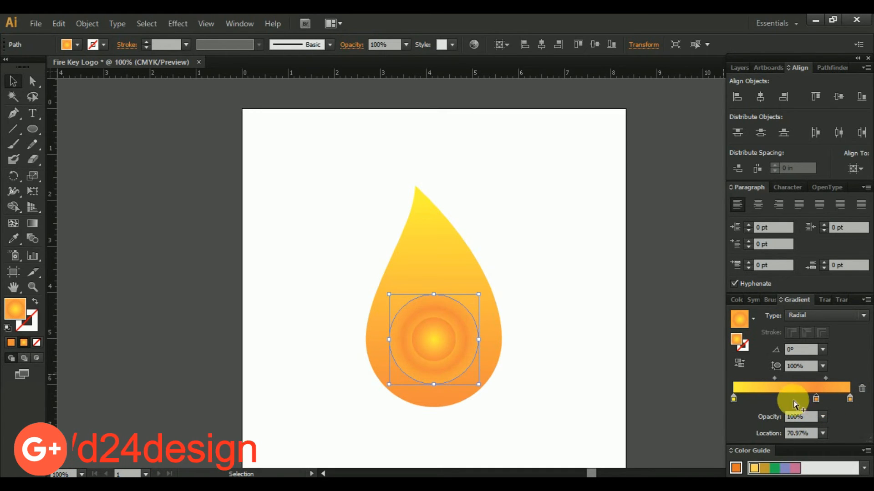
click(567, 326)
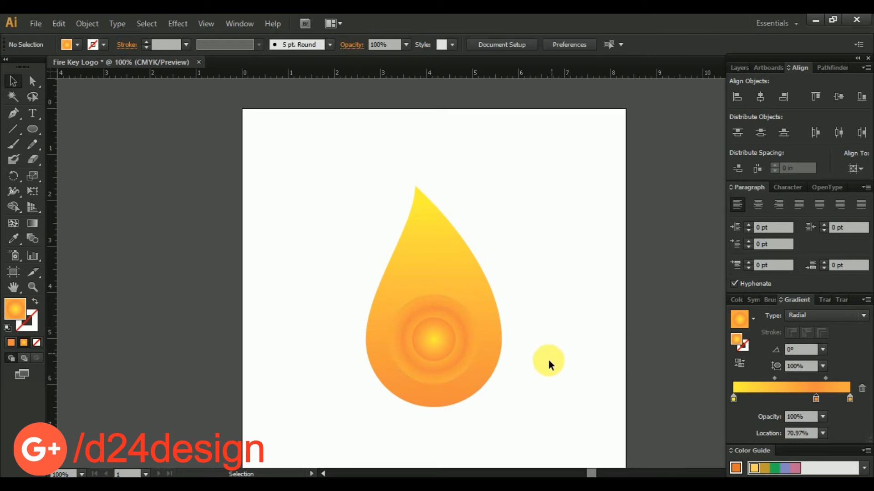
Move the outer circle's middle orange gradient stop to 88.71% and deselect the circle
click(465, 343)
drag(817, 399, 836, 398)
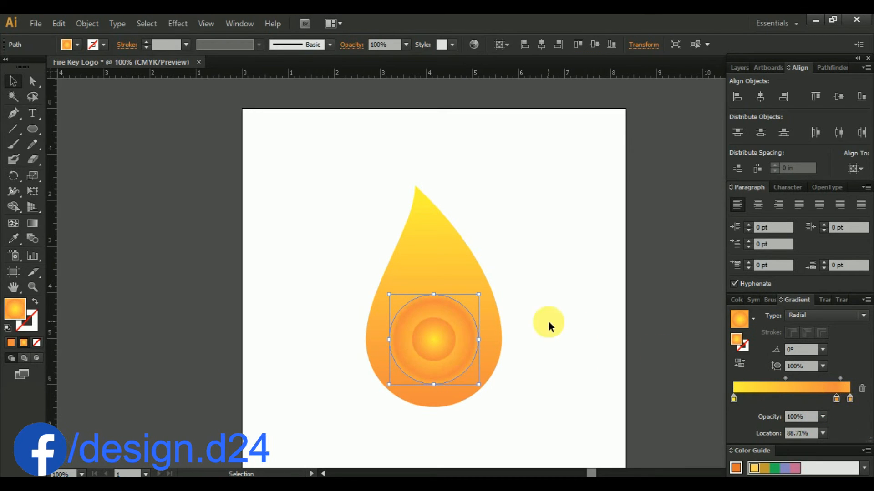
click(548, 337)
Examine up close how the circles' gradients blend with the flame, and check the whole logo on the artboard
scroll(378, 345, up, 1)
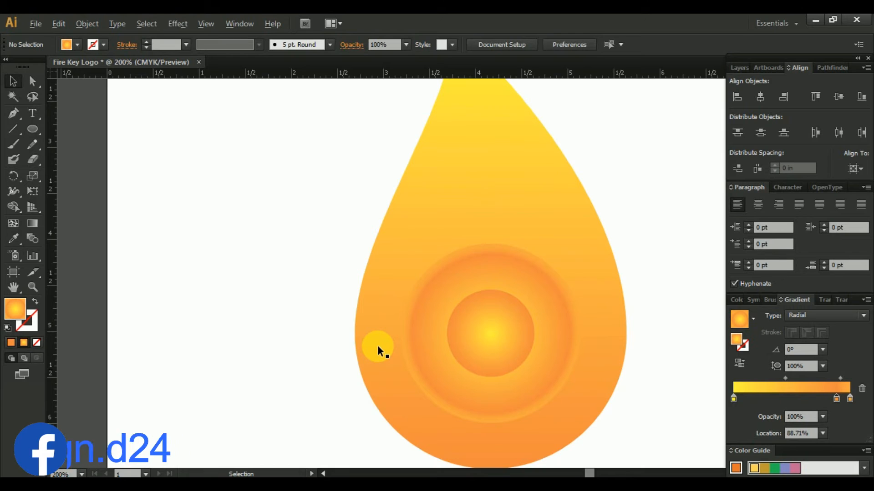
scroll(378, 344, down, 2)
scroll(380, 345, up, 1)
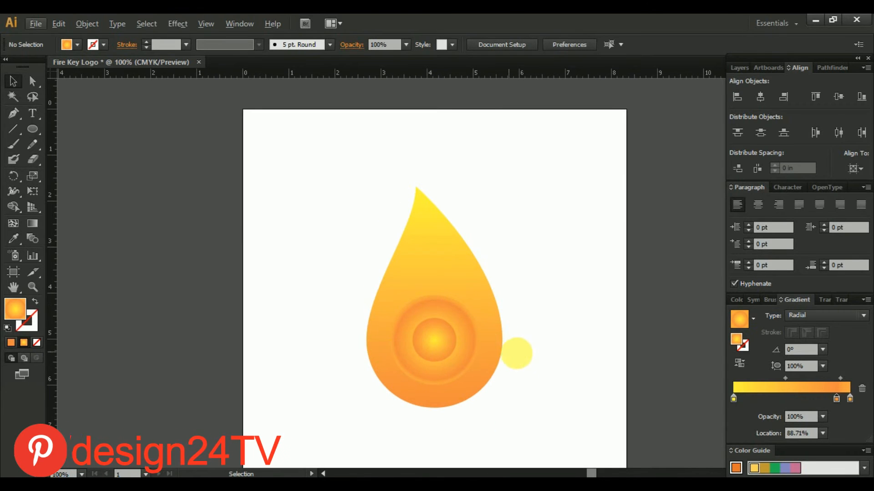
drag(517, 351, 526, 328)
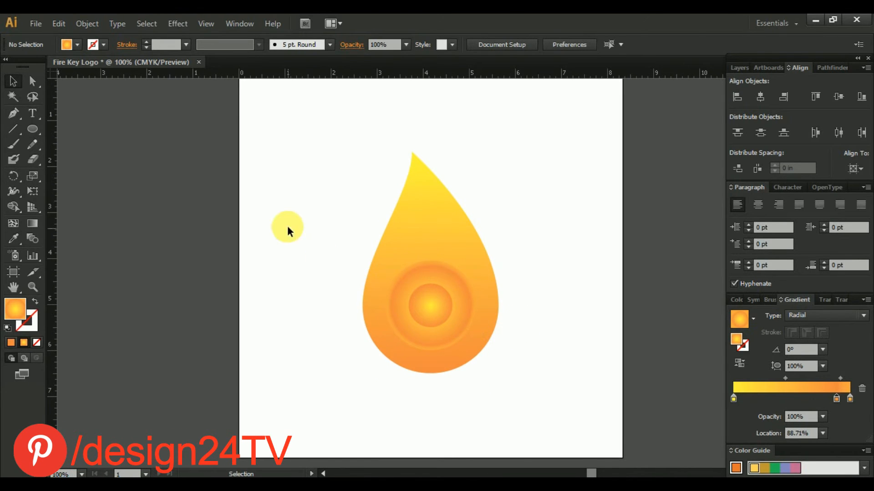
drag(287, 227, 535, 395)
click(554, 364)
mouse_move(560, 354)
mouse_down()
mouse_move(560, 361)
mouse_move(559, 341)
mouse_up()
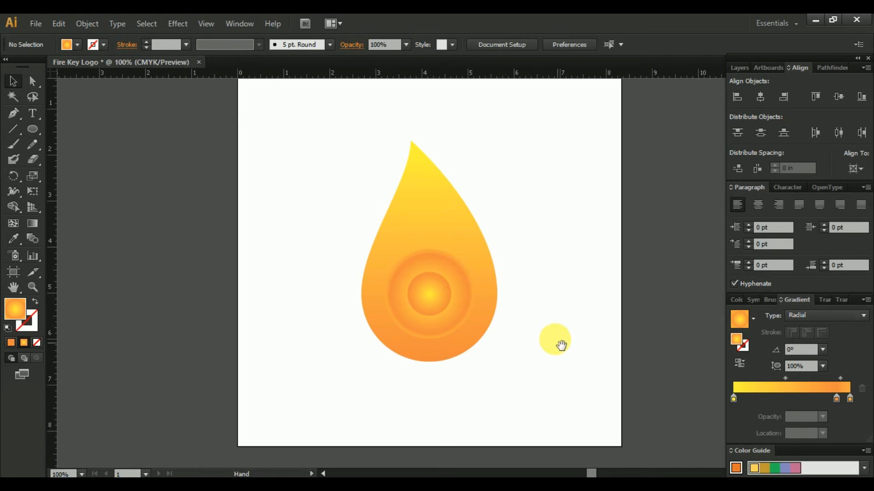
click(493, 271)
drag(495, 271, 514, 283)
Group the flame with its two inner circles, and deselect the artwork
drag(339, 214, 598, 371)
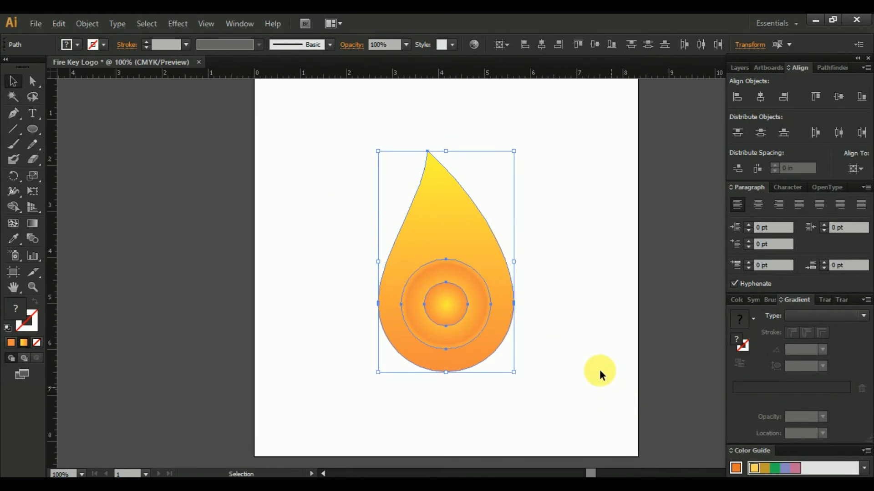
shift+click(486, 263)
click(564, 293)
drag(334, 213, 534, 301)
right_click(438, 277)
click(493, 335)
click(565, 340)
scroll(525, 318, down, 2)
scroll(525, 318, up, 2)
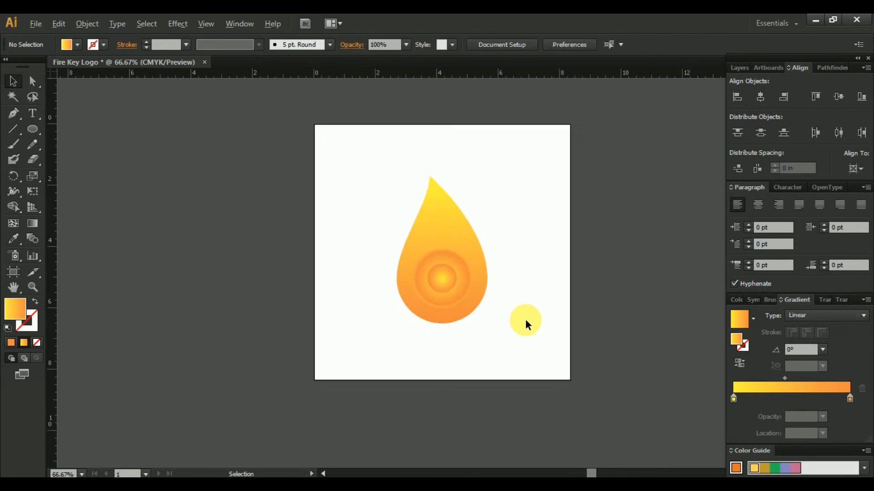
drag(476, 244, 537, 312)
drag(392, 232, 509, 291)
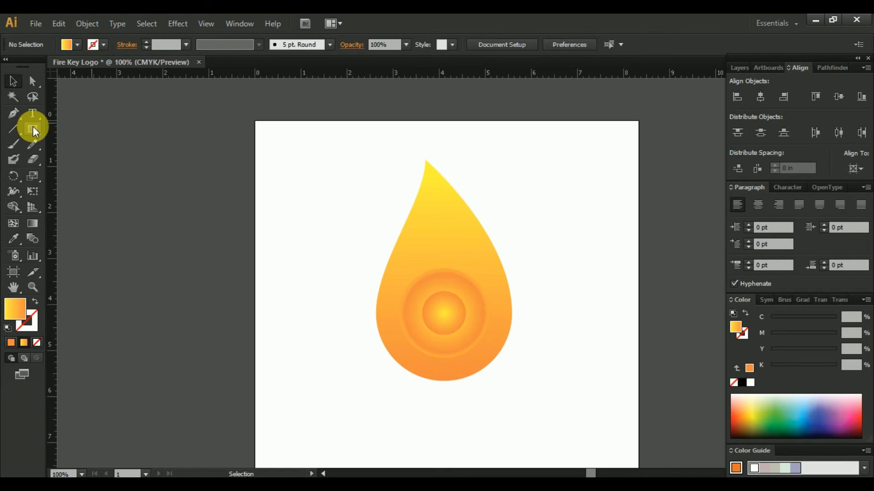
Draw a thin horizontal rectangle about 2.7 in wide and 0.3 in high, and place it just below the flame
click(33, 128)
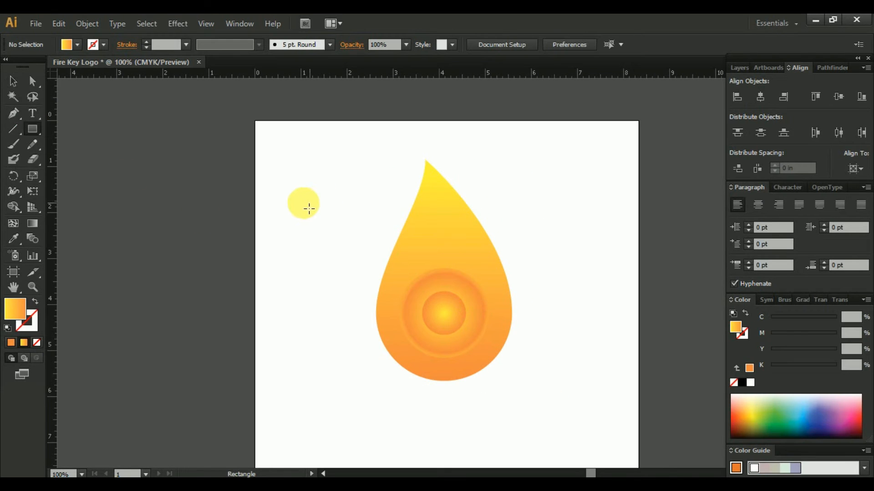
drag(299, 205, 428, 222)
click(13, 81)
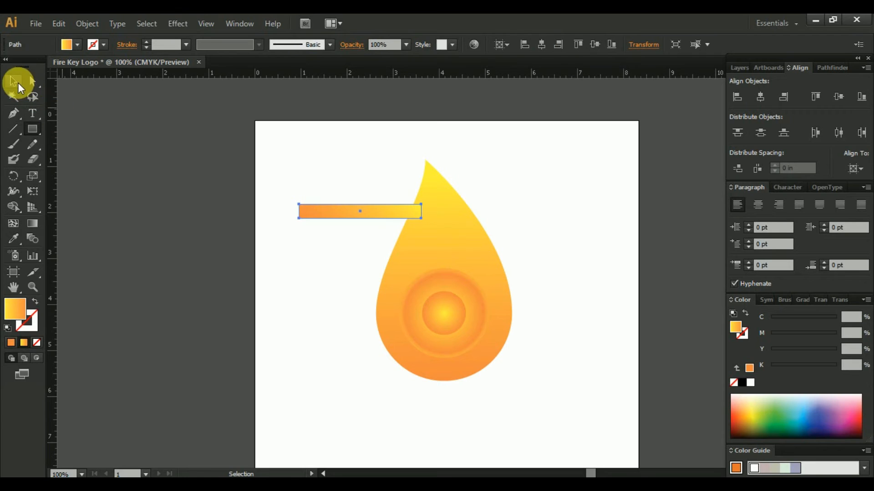
drag(428, 314, 434, 358)
scroll(395, 356, up, 1)
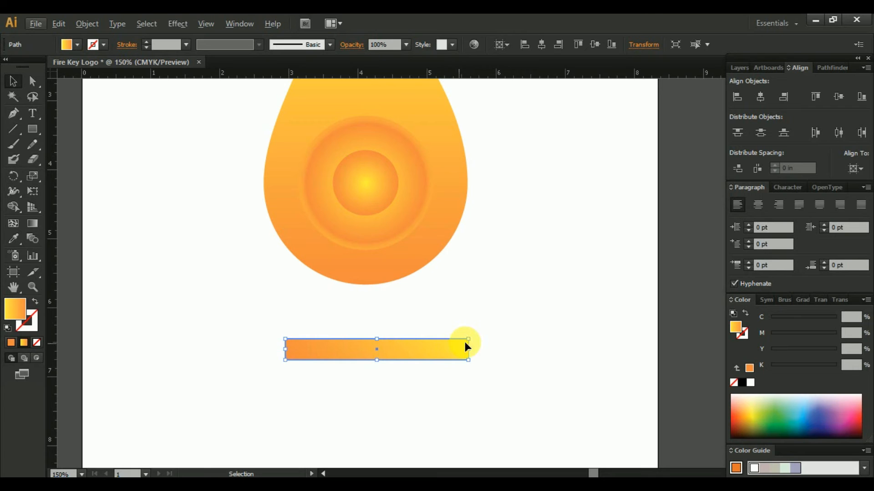
Rotate the thin rectangle 90° to stand upright, and move it onto the flame's lower middle
drag(475, 341, 389, 415)
drag(376, 357, 366, 291)
drag(383, 258, 408, 379)
Ungroup the flame and its two inner circles, and deselect them
click(396, 290)
key(alt)
right_click(397, 294)
click(464, 367)
click(546, 357)
Move the upright rectangle up until its upper end sits at the small circle's centre, and deselect it
drag(392, 291, 395, 357)
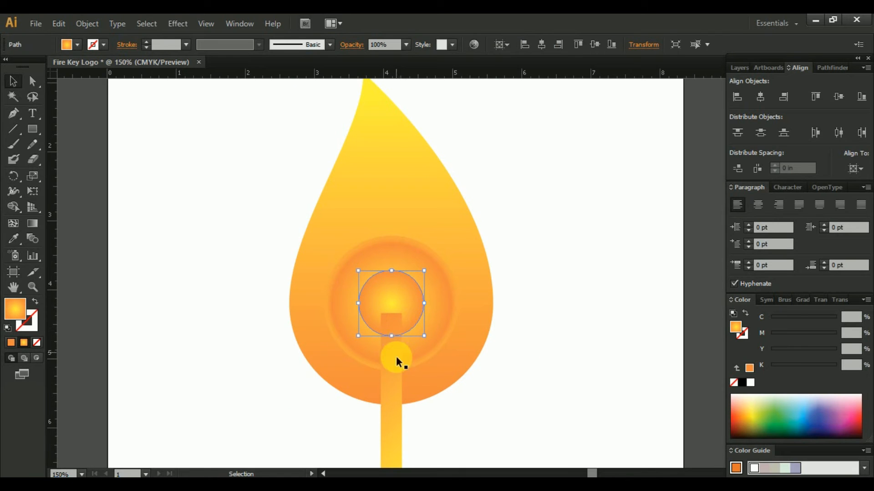
click(407, 413)
drag(394, 411, 392, 400)
click(550, 384)
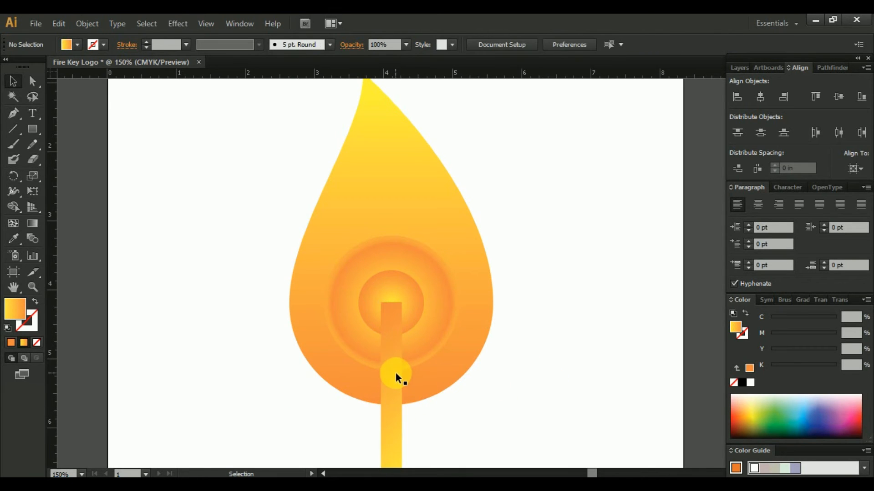
Centre the upright rectangle horizontally on the artboard
click(396, 374)
click(545, 41)
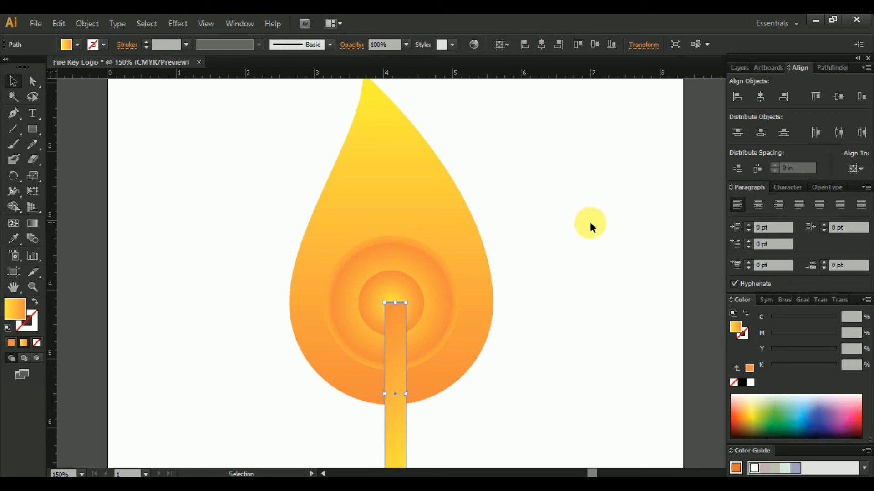
click(473, 326)
click(253, 203)
Move the upright rectangle into line with the circles' centre, its upper end just inside the small circle's upper edge
drag(253, 203, 527, 292)
scroll(441, 324, up, 2)
drag(584, 273, 641, 337)
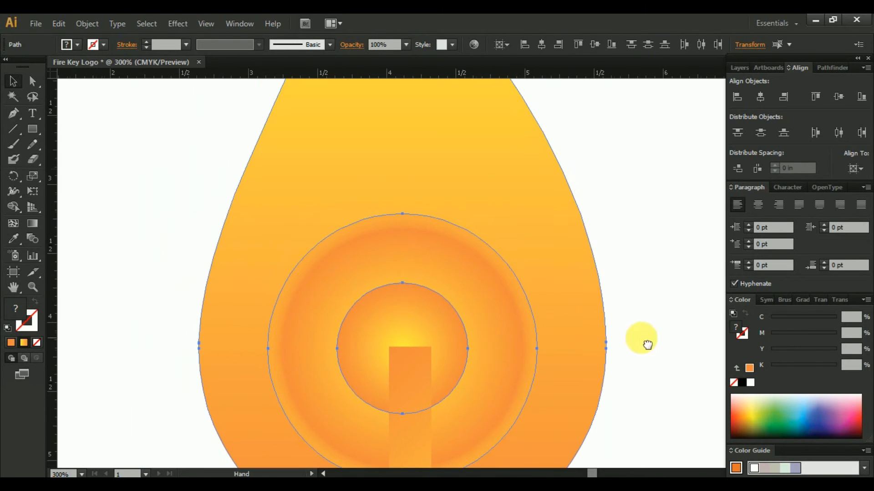
click(413, 361)
drag(413, 362, 402, 311)
scroll(410, 331, down, 1)
scroll(412, 336, down, 1)
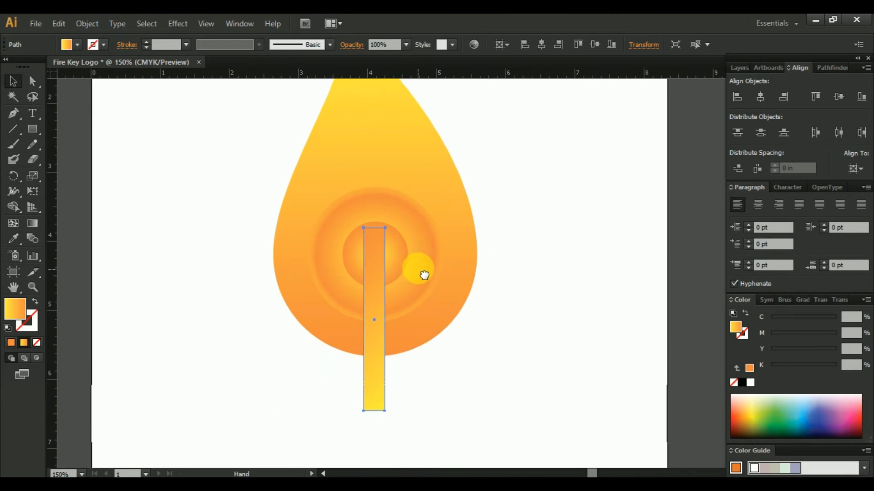
Rotate the rectangle 45° so it points to the flame's lower right, and place its upper end at the small circle's centre
drag(396, 411, 455, 362)
drag(352, 289, 411, 285)
click(542, 285)
drag(529, 281, 559, 304)
Duplicate the small inner circle in place, and deselect it
click(407, 251)
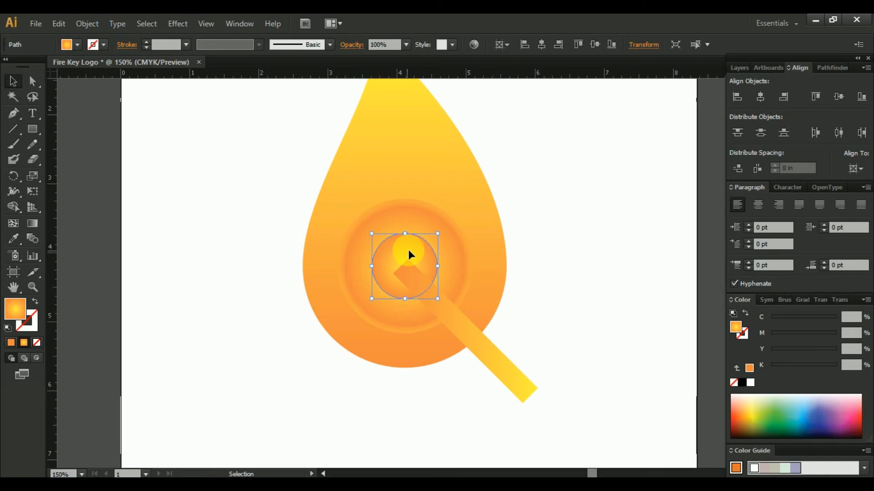
right_click(410, 249)
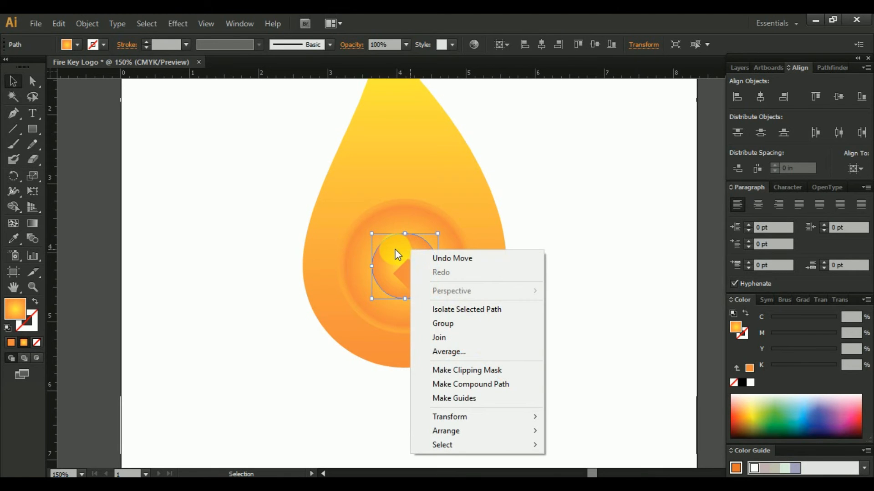
click(450, 255)
click(87, 24)
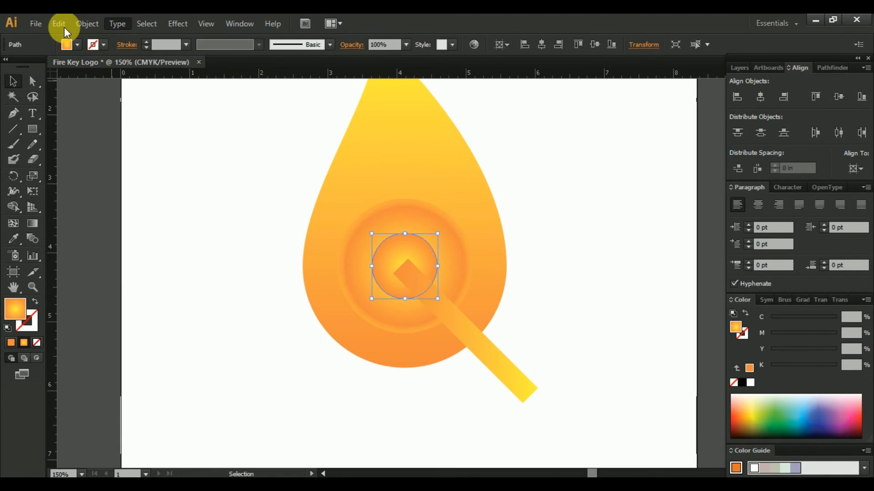
mouse_move(64, 25)
click(94, 86)
click(54, 23)
click(135, 132)
click(560, 267)
Unite one small circle with the diagonal rectangle into a single key shape, and deselect it
click(407, 257)
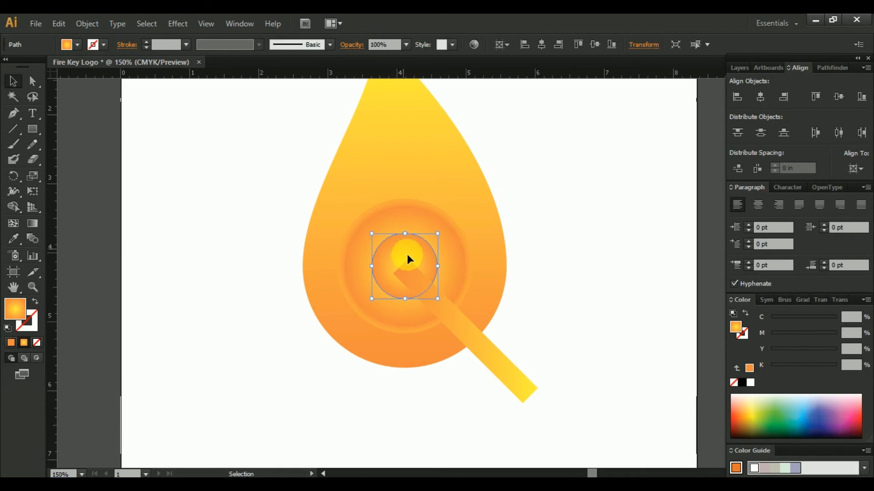
shift+click(455, 320)
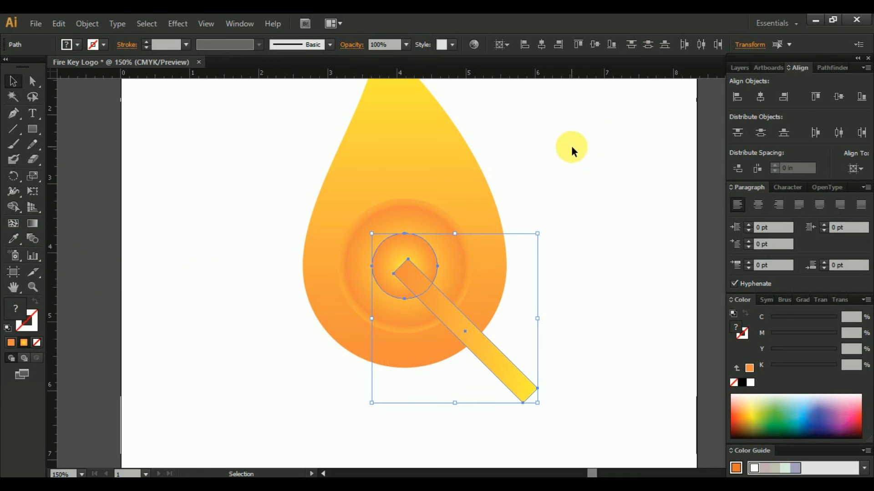
click(834, 68)
click(736, 97)
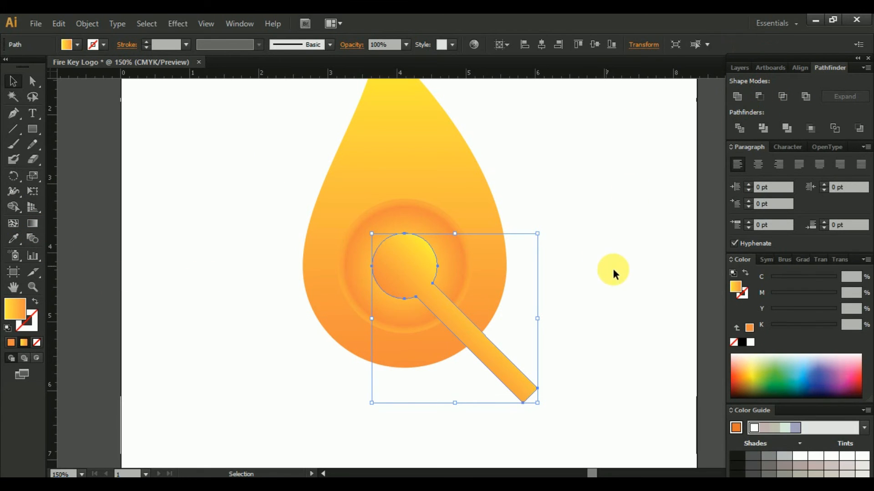
click(620, 271)
Nudge the key shape about 0.15 in to the right to uncover the small circle beneath it, and deselect it
click(408, 271)
key(Right)
key(Right)
key(Right)
key(Right)
key(Right)
key(Right)
key(Right)
key(Right)
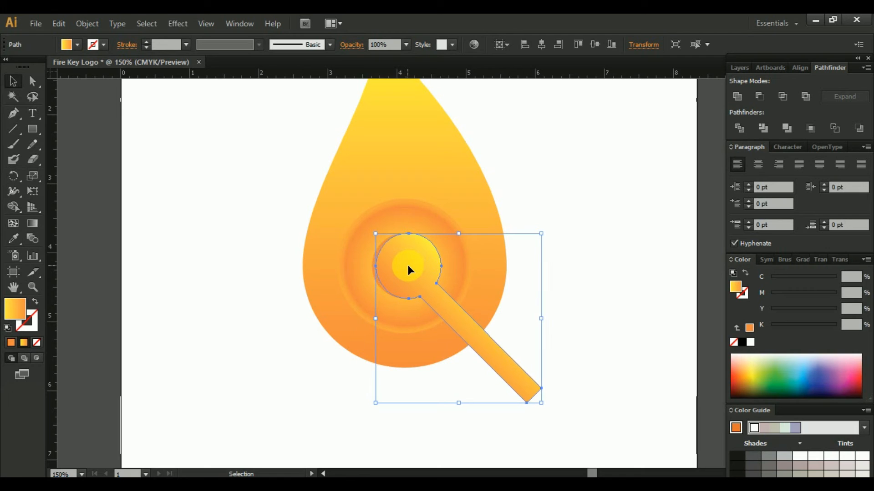
key(Right)
key(Right)
key(Right)
key(Right)
key(Right)
key(Right)
key(Right)
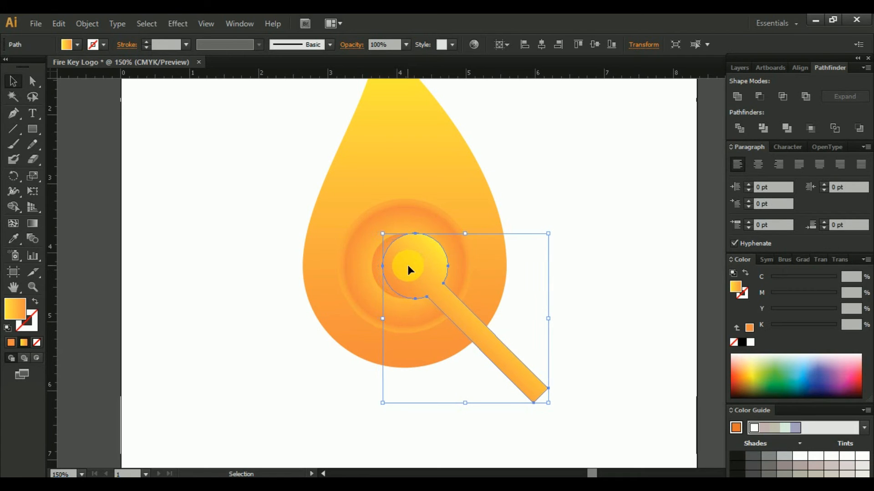
click(188, 225)
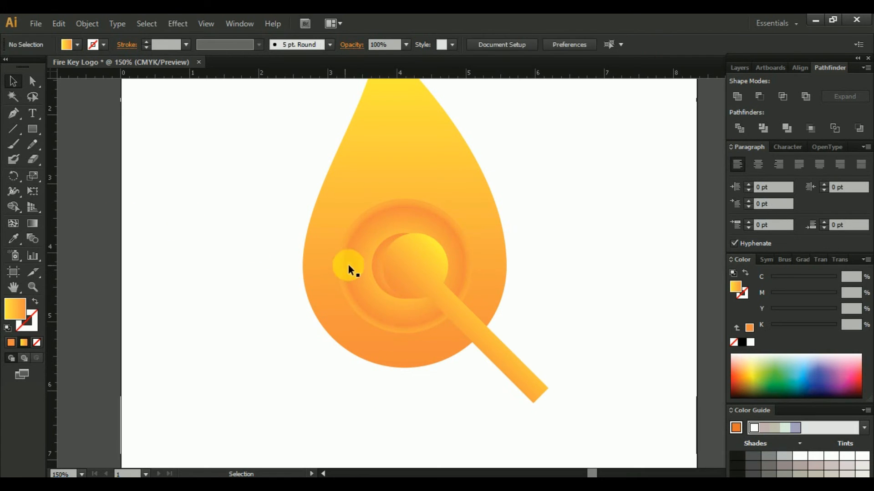
Bring the uncovered small circle to the front, and shrink it about its centre to a dot about 0.4 in wide
right_click(375, 265)
mouse_move(478, 446)
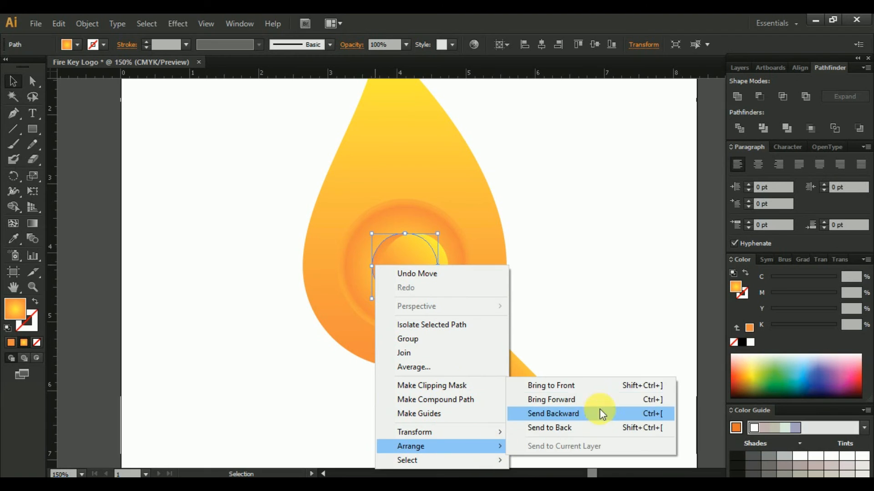
click(572, 388)
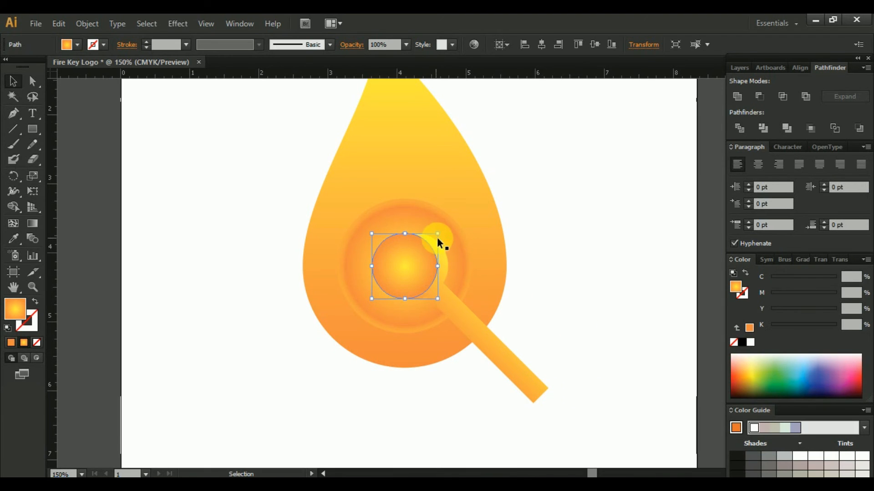
drag(440, 237, 419, 258)
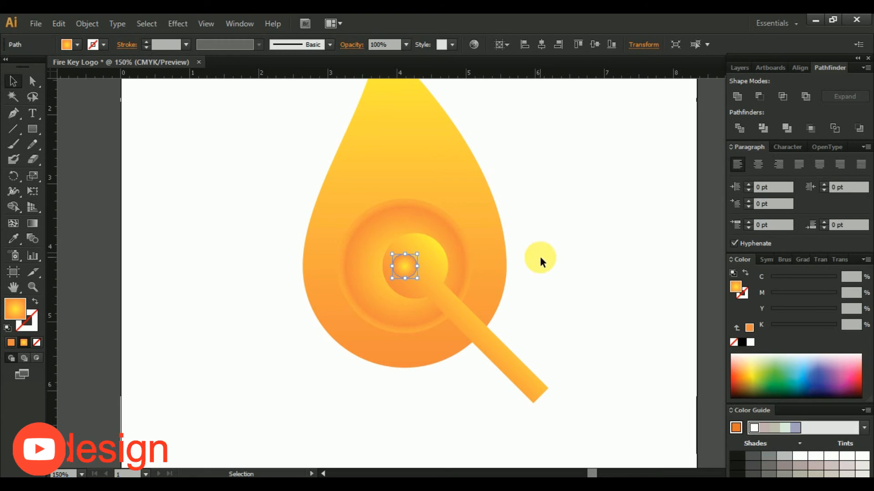
Nudge the key shape back to the left until its round head is centred around the small dot, and deselect it
click(444, 264)
key(Left)
key(Left)
key(Left)
key(Left)
key(Left)
key(Left)
key(Left)
key(Left)
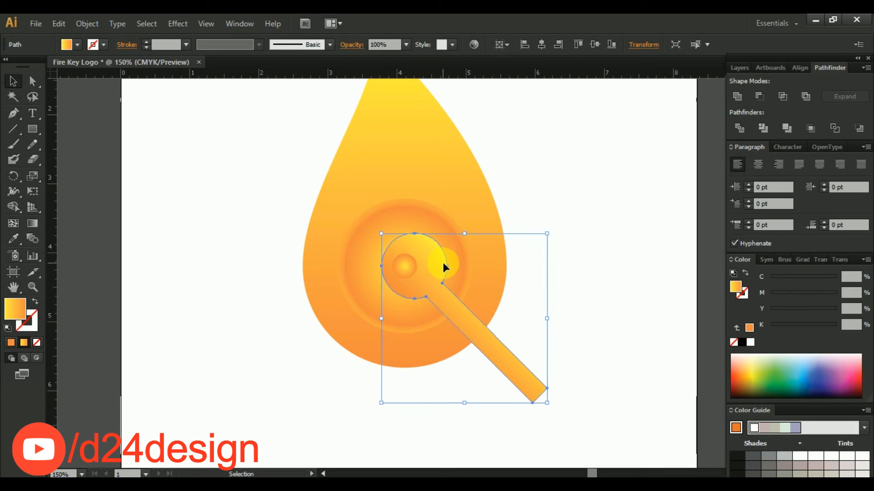
key(Left)
key(Left)
key(Left)
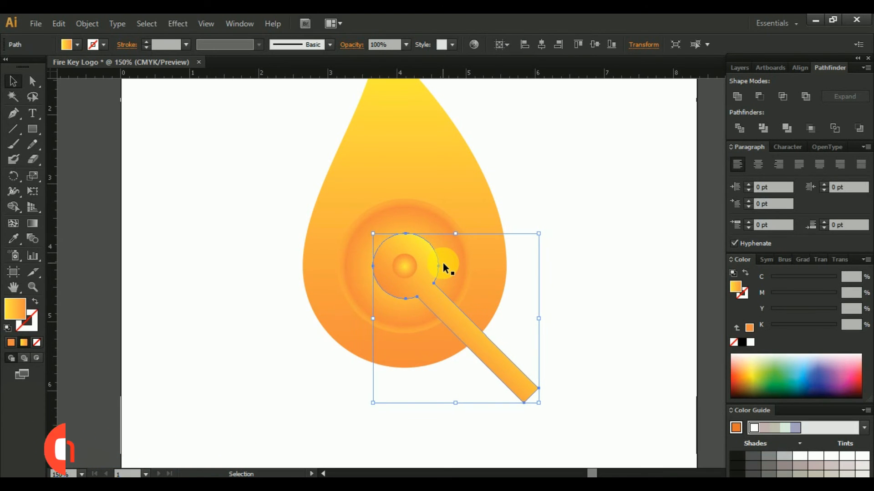
click(522, 288)
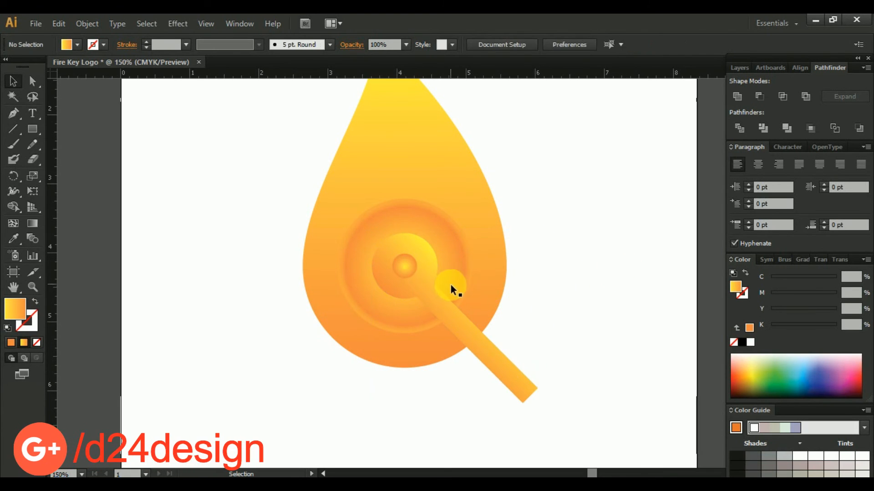
click(424, 280)
click(608, 302)
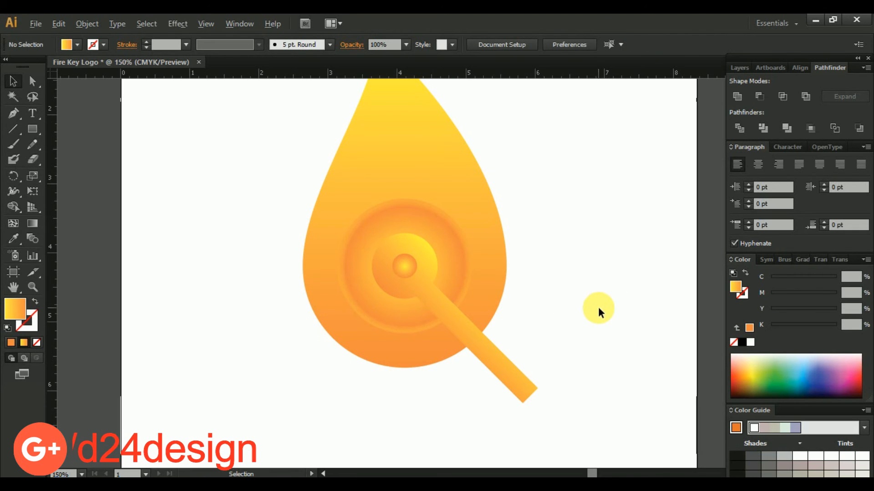
Fill the key shape with white, deselect it, and check the logo on the artboard
key(ctrl+minus)
click(478, 300)
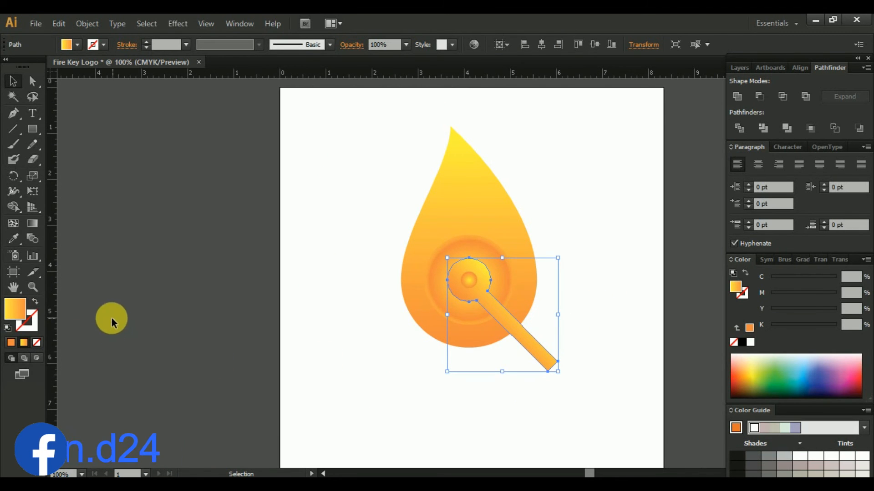
click(751, 342)
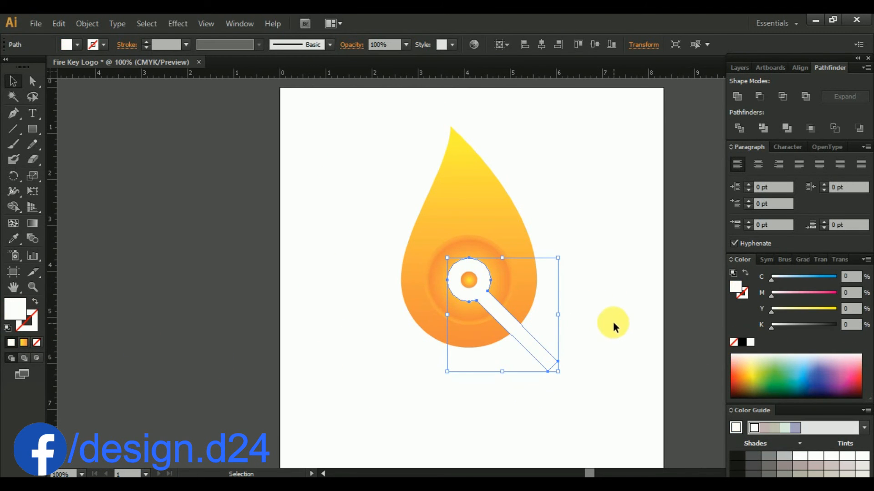
click(612, 318)
key(ctrl+plus)
key(ctrl+plus)
key(ctrl+minus)
key(ctrl+minus)
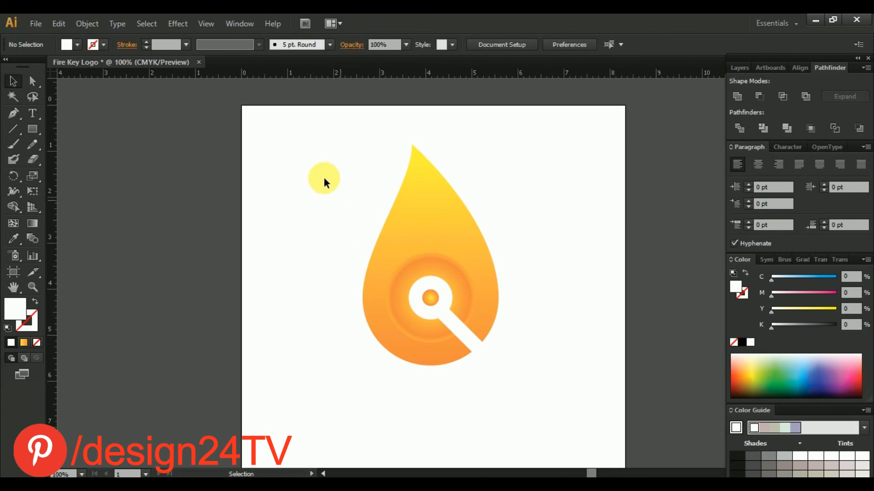
Select the whole logo, cut the flame and outer ring along the key's outline with the Shape Builder tool, and deselect
drag(321, 179, 545, 452)
click(14, 207)
click(14, 210)
scroll(489, 362, up, 2)
drag(445, 268, 450, 346)
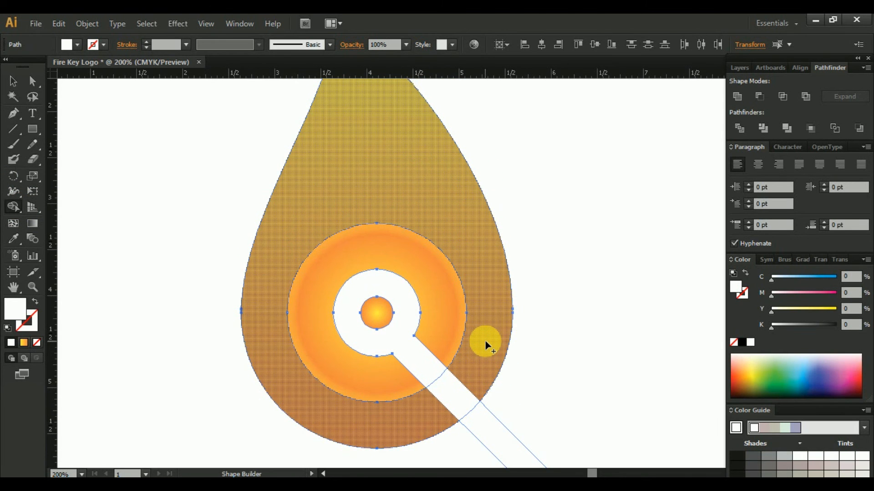
mouse_move(473, 420)
mouse_down()
mouse_move(421, 352)
mouse_move(406, 348)
mouse_move(503, 341)
mouse_up()
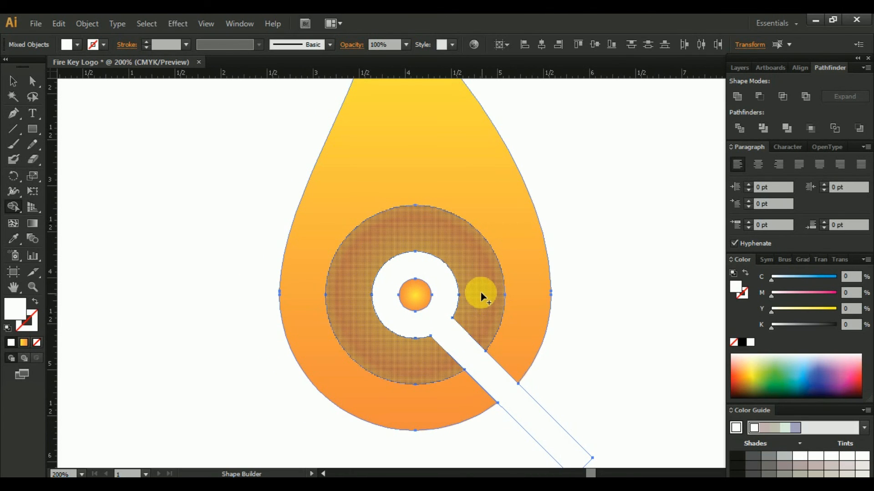
click(13, 81)
click(114, 129)
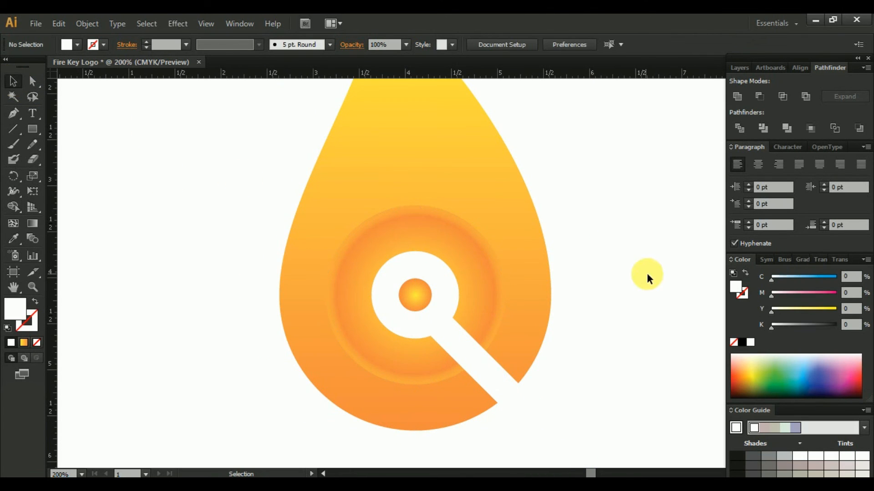
Delete the leftover white key shape from the slot in the flame, keeping the centre dot
click(495, 370)
scroll(616, 395, down, 3)
scroll(616, 396, right, 2)
drag(511, 348, 515, 421)
key(Delete)
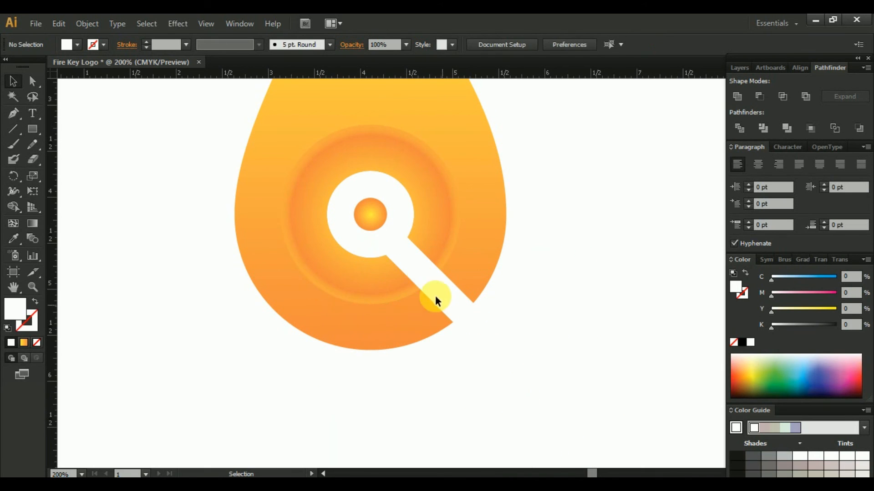
click(376, 214)
click(551, 258)
Group all parts of the logo, and deselect the group
drag(563, 249, 591, 293)
scroll(588, 290, down, 1)
drag(385, 159, 600, 362)
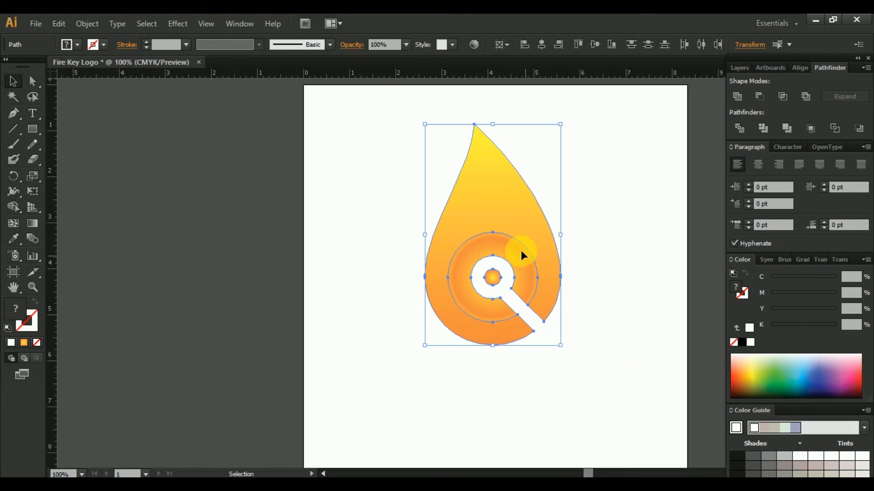
right_click(517, 246)
click(551, 304)
click(592, 285)
Centre the logo group horizontally and vertically on the artboard, and deselect it
drag(615, 289, 553, 294)
drag(343, 167, 510, 348)
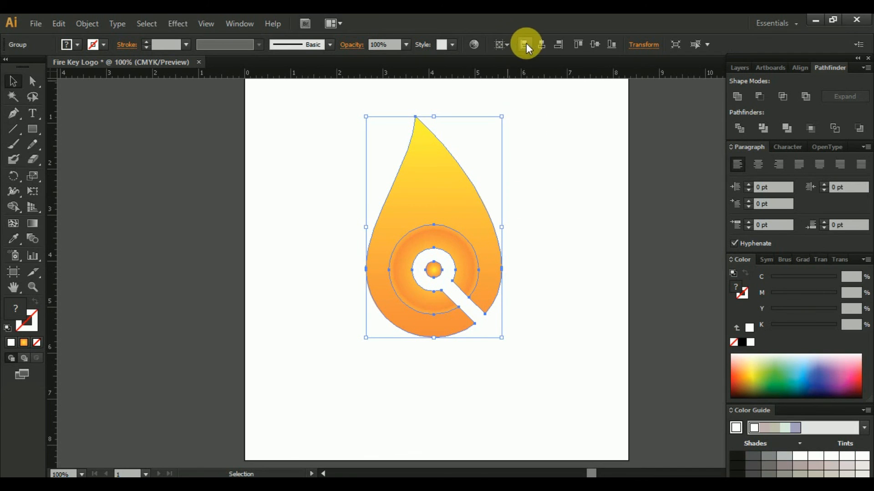
click(543, 43)
click(595, 45)
click(565, 214)
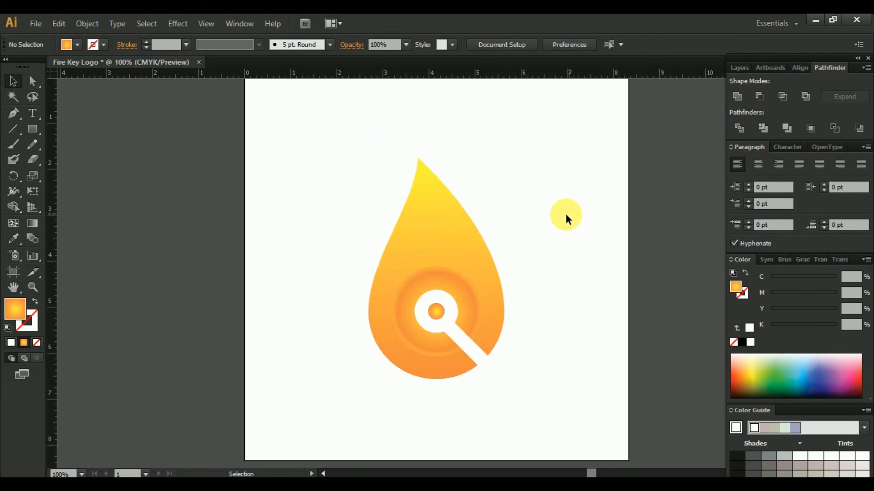
Change the ruler units to pixels
key(ctrl+minus)
key(ctrl+minus)
right_click(385, 76)
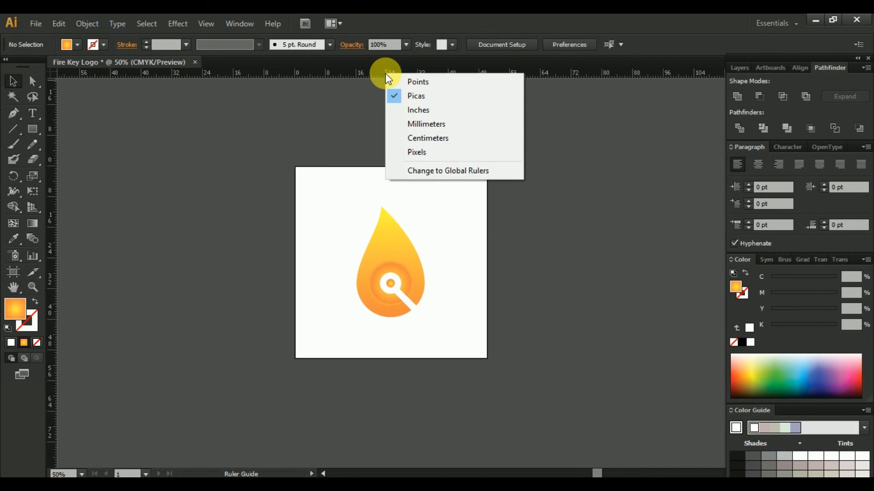
click(421, 151)
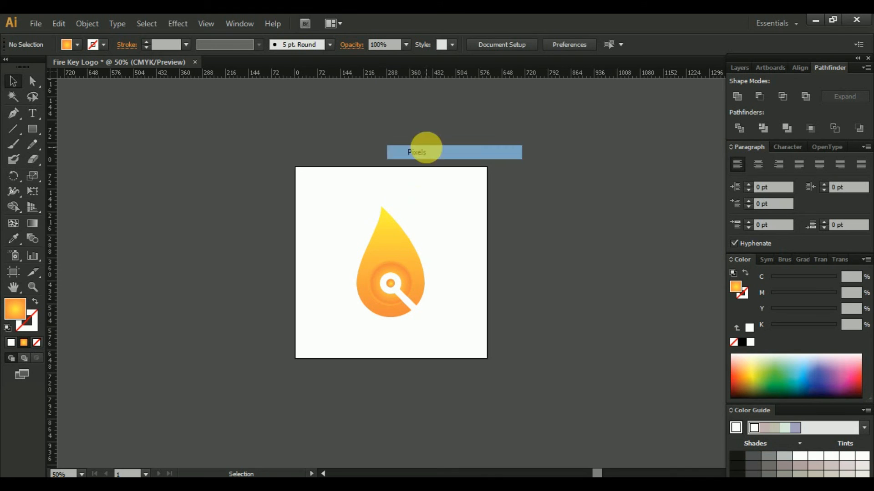
Draw a 600 by 600 px square with the Rectangle tool
click(30, 127)
click(184, 216)
text(600)
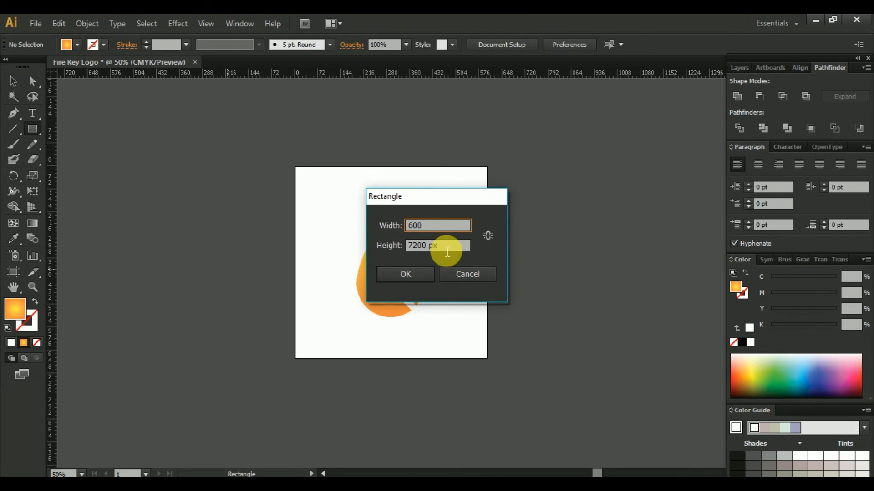
key(Tab)
text(6)
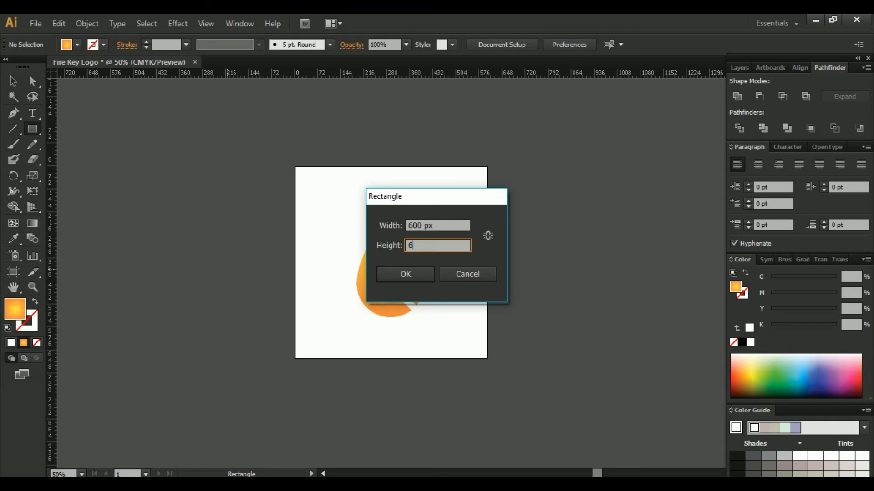
click(422, 279)
key(v)
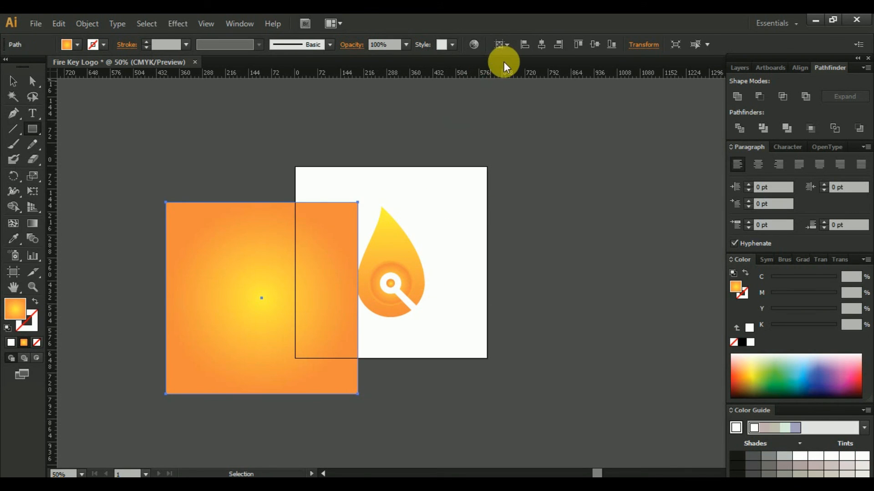
Centre the new square horizontally and vertically on the artboard and send it to the back, behind the logo
click(545, 43)
click(595, 44)
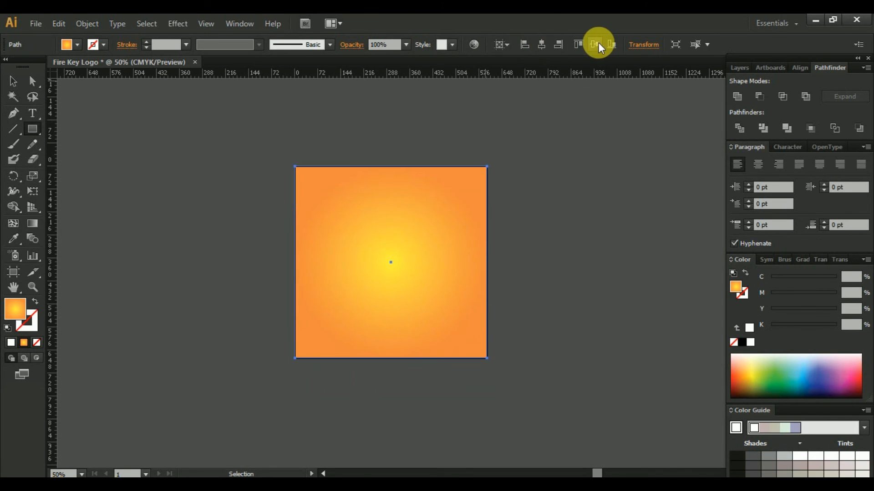
click(356, 217)
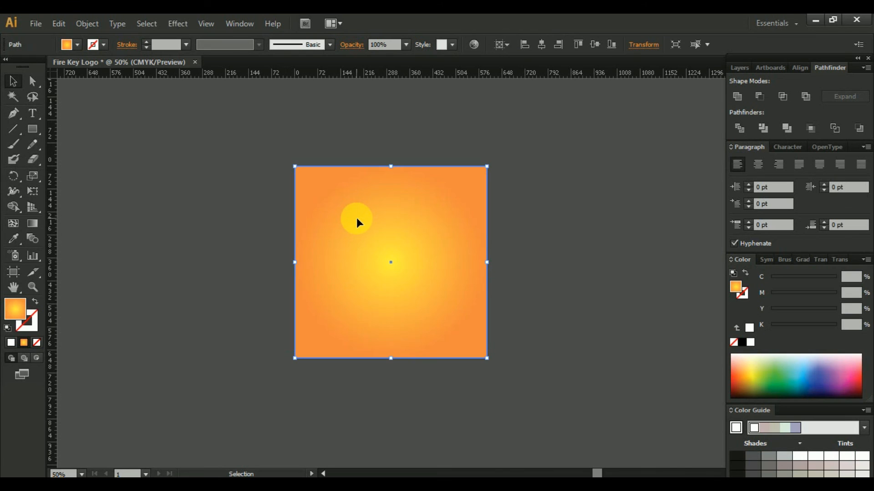
right_click(356, 217)
mouse_move(452, 399)
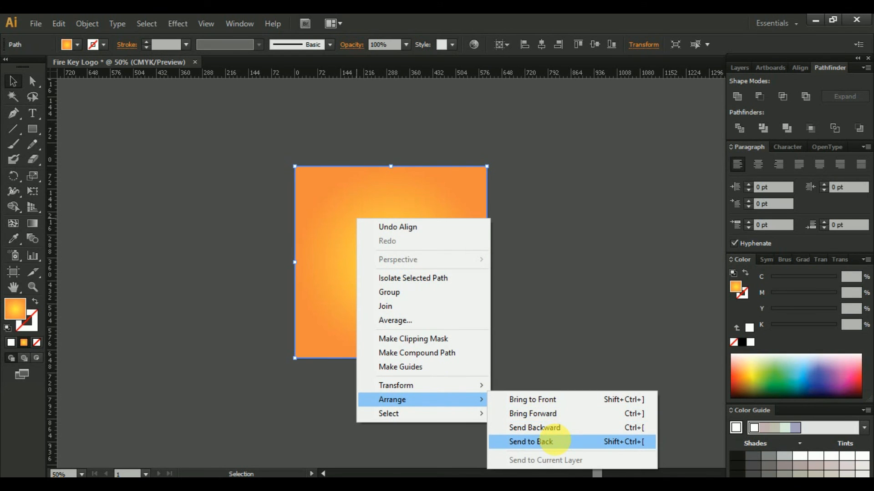
click(528, 442)
drag(547, 274, 585, 300)
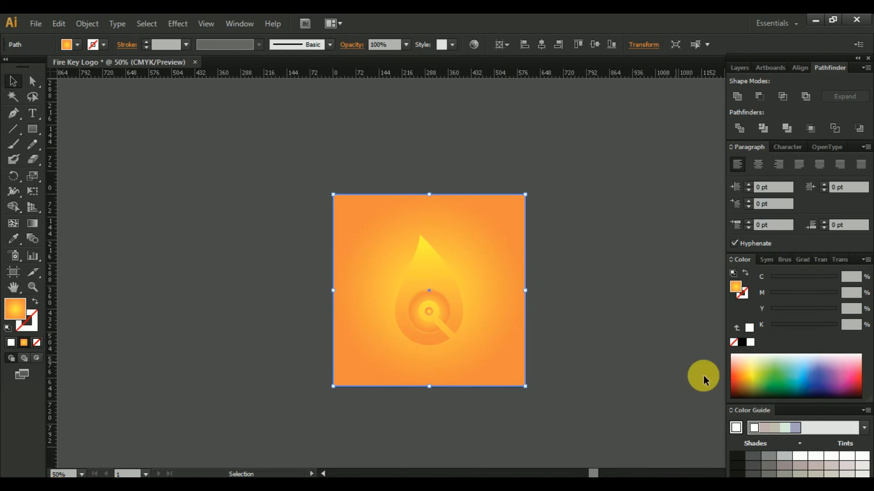
Fill the background square with the blue fading linear gradient preset and set its transparent end stop to 100% opacity
click(796, 387)
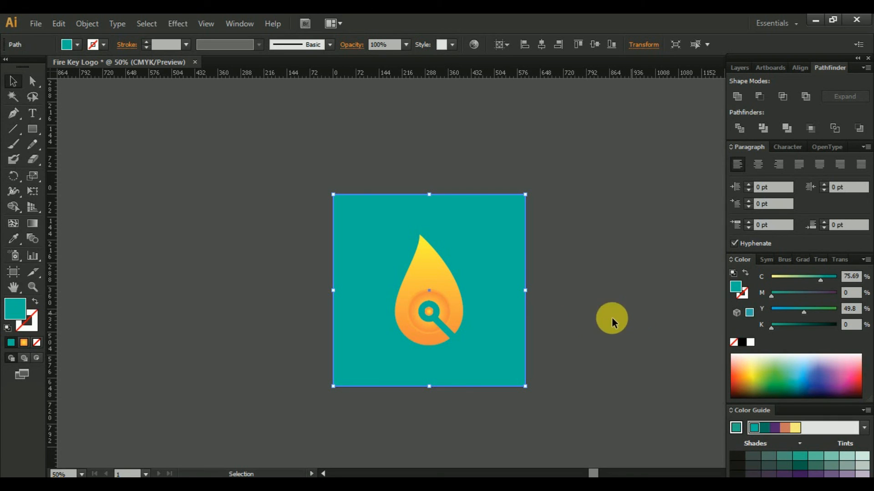
click(840, 261)
click(781, 260)
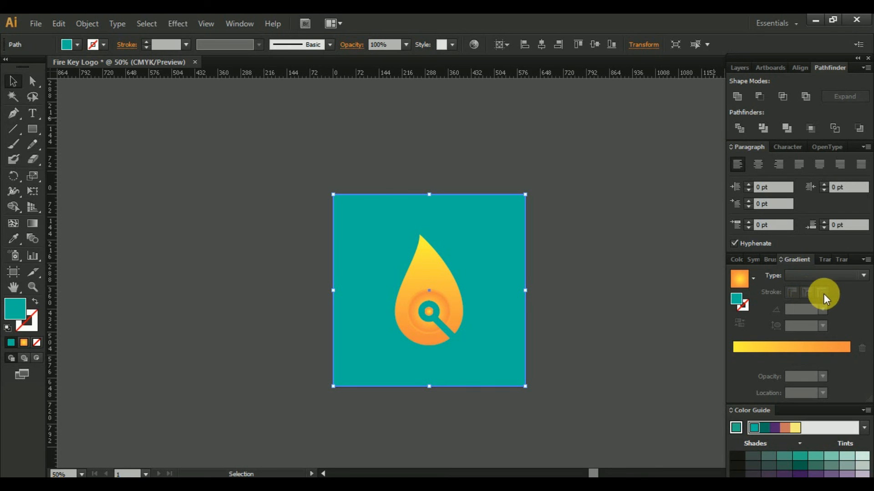
click(754, 278)
click(678, 339)
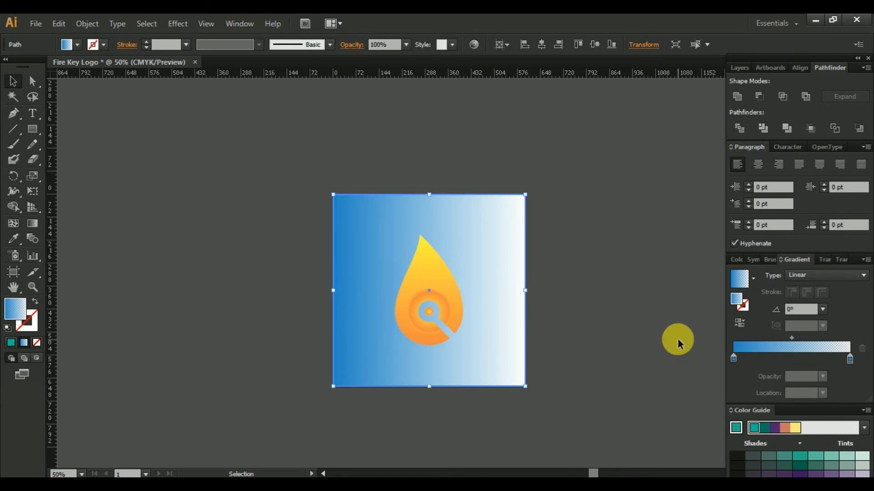
click(848, 361)
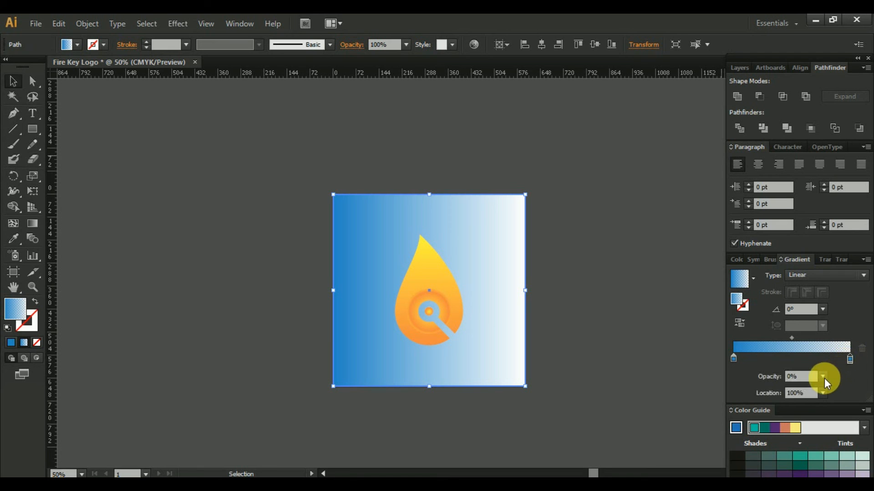
click(823, 376)
click(839, 362)
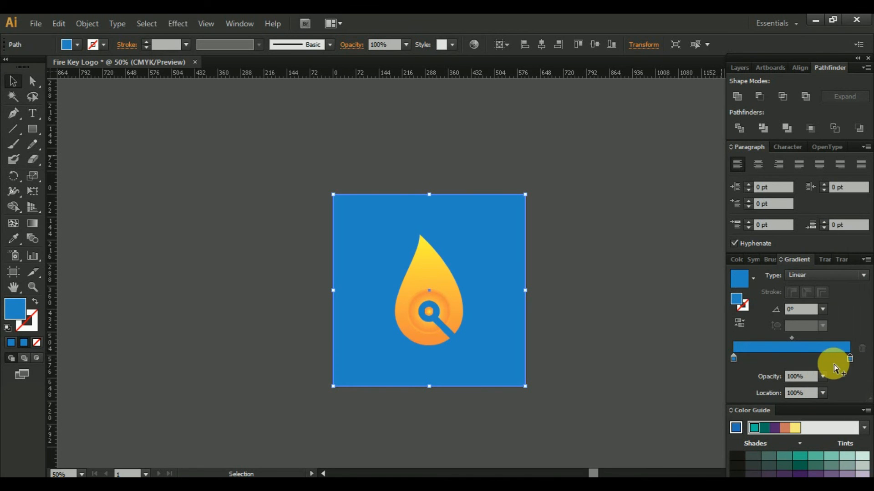
Recolour the gradient's start stop to teal green, C 73.33, M 0, Y 55.29, K 0
click(733, 360)
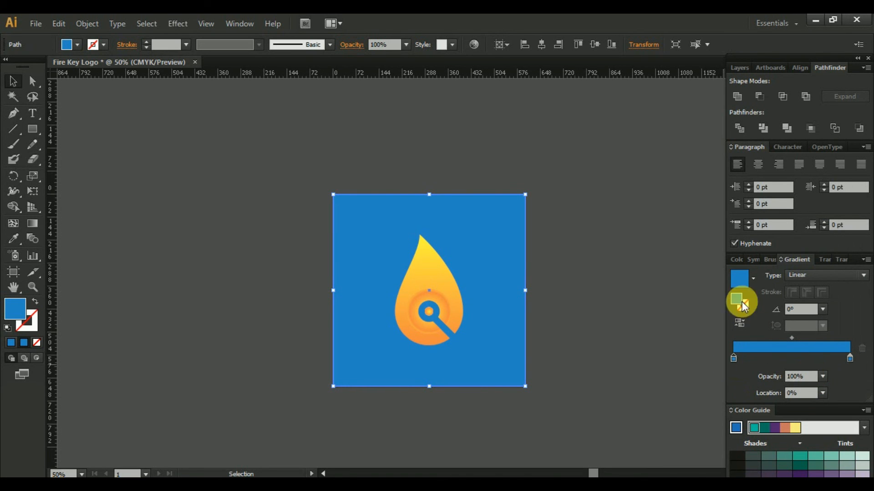
click(737, 260)
click(791, 380)
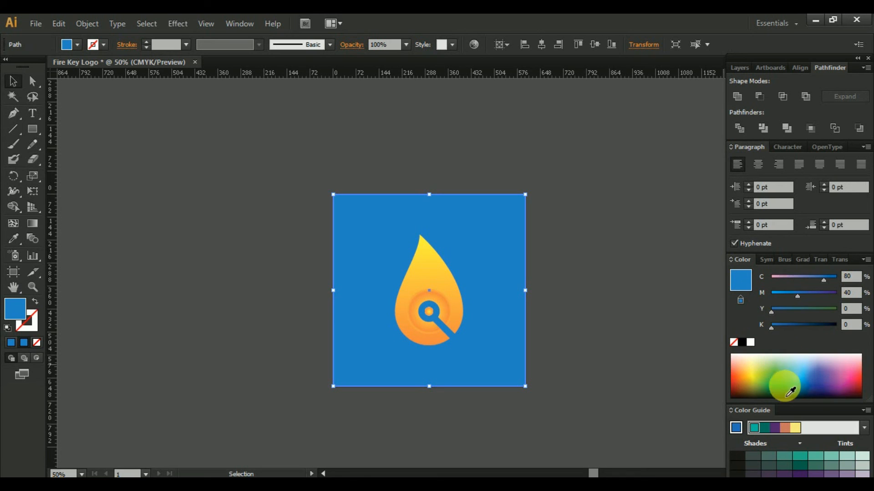
click(789, 389)
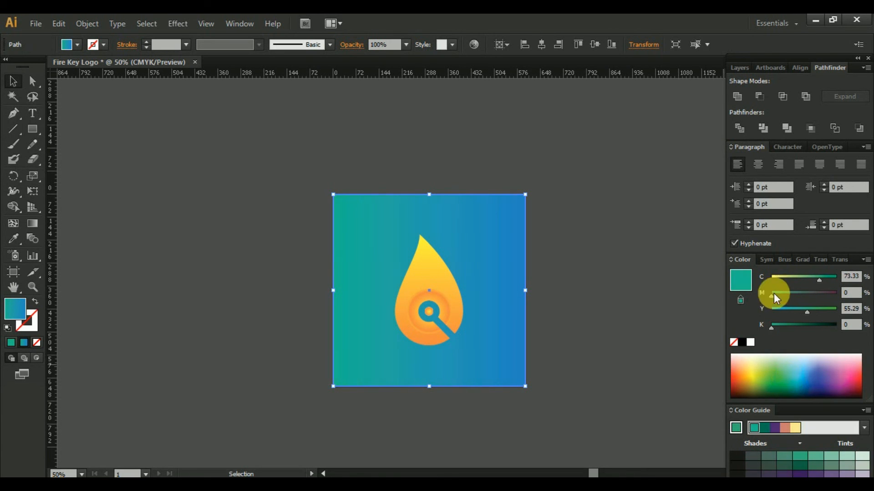
Try several colours for the gradient's end stop and settle on teal, C 69.8, M 0, Y 46.27, K 0
click(801, 261)
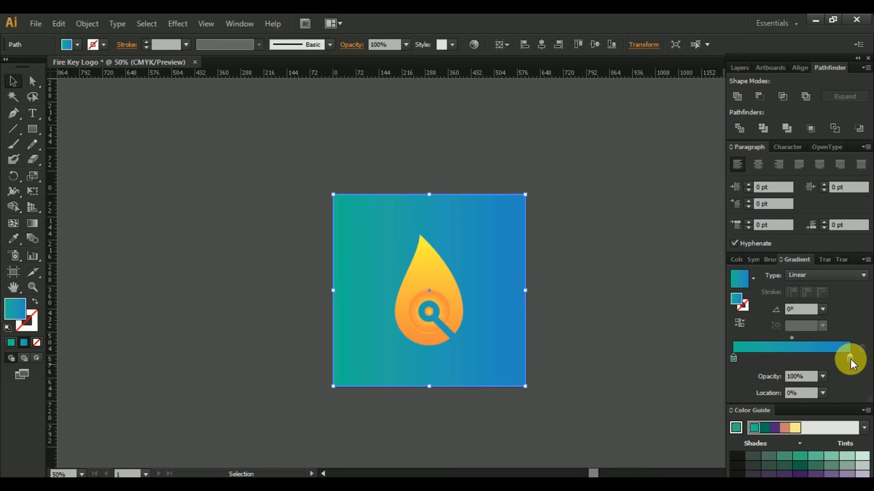
click(740, 260)
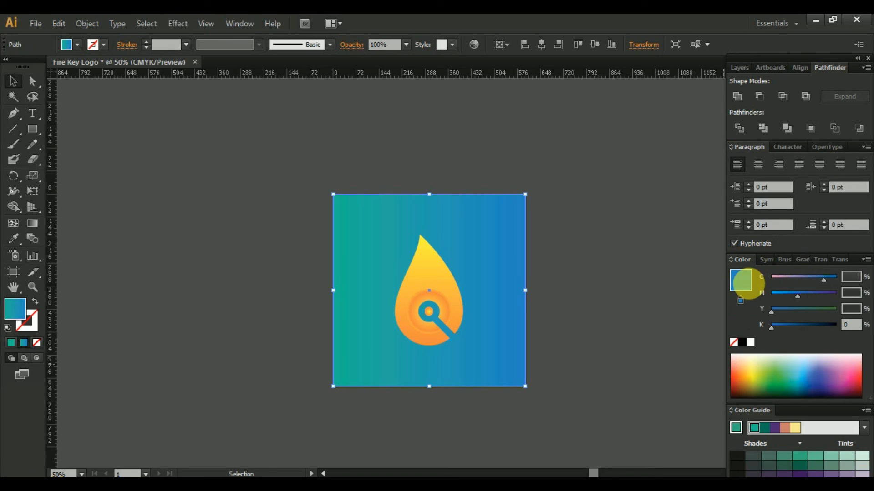
click(808, 374)
click(801, 385)
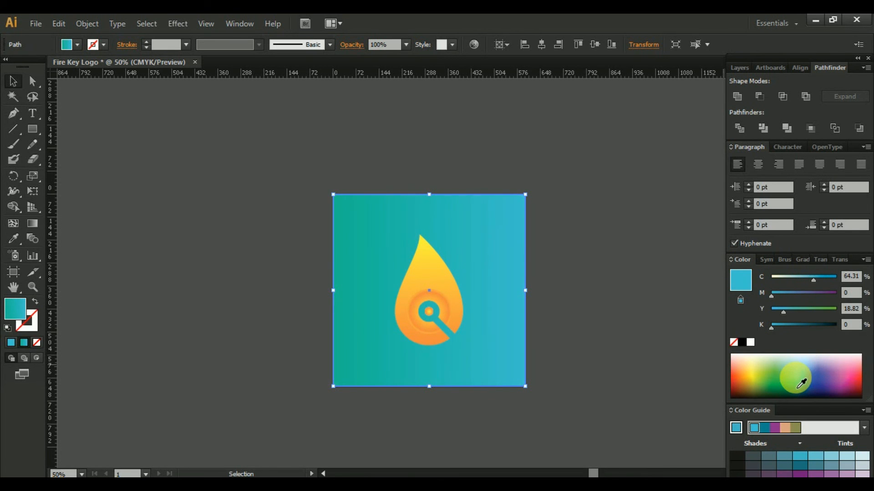
click(791, 370)
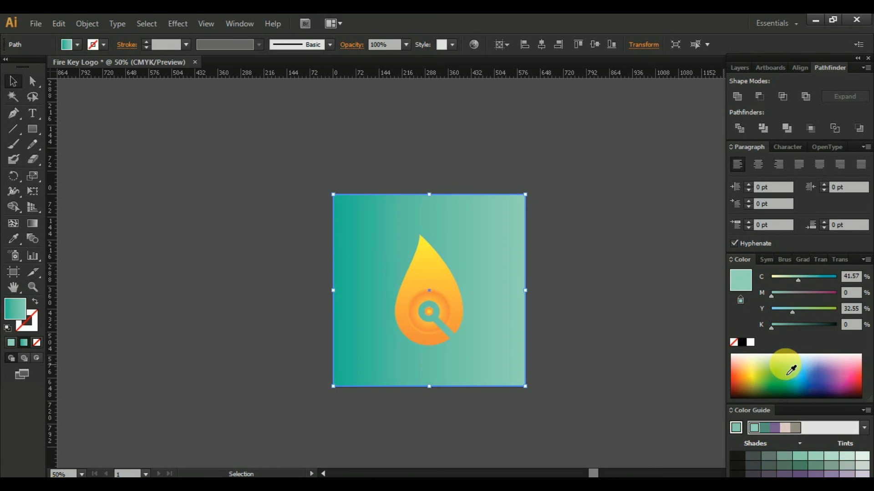
click(788, 377)
click(793, 388)
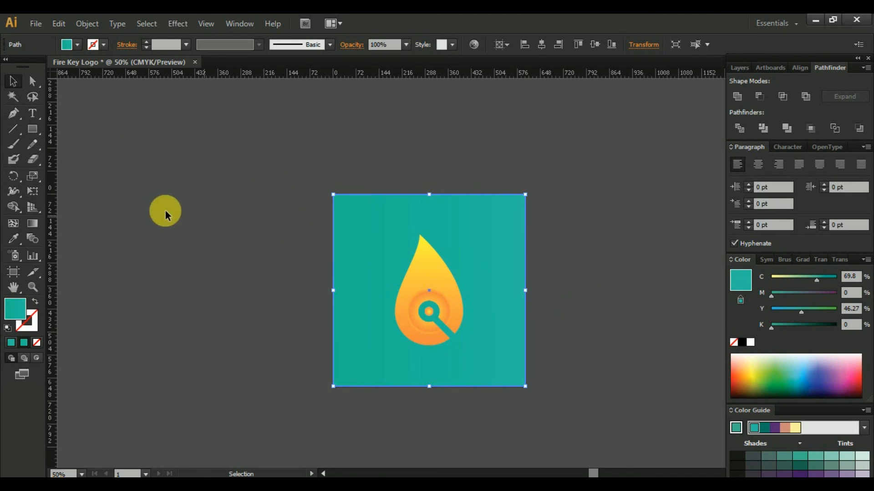
Make the square's gradient radial and reversed, with a lighter green centre fading to teal edges, and deselect the square
click(803, 260)
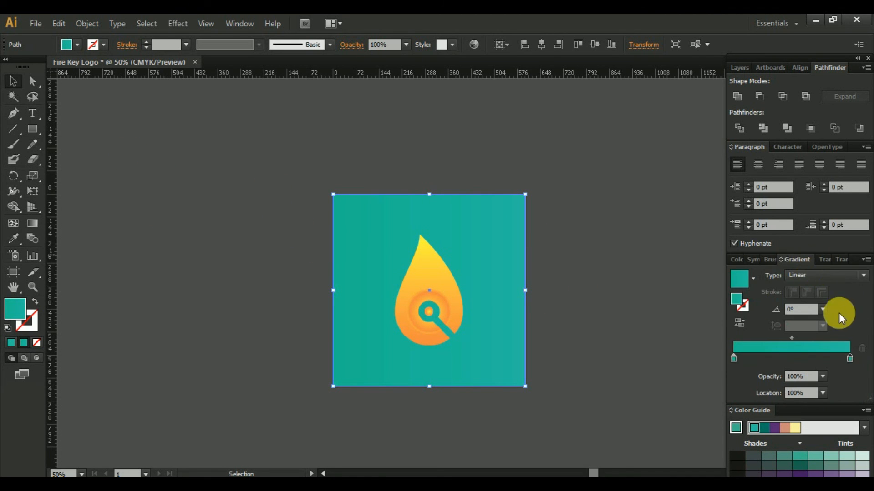
click(821, 278)
click(819, 301)
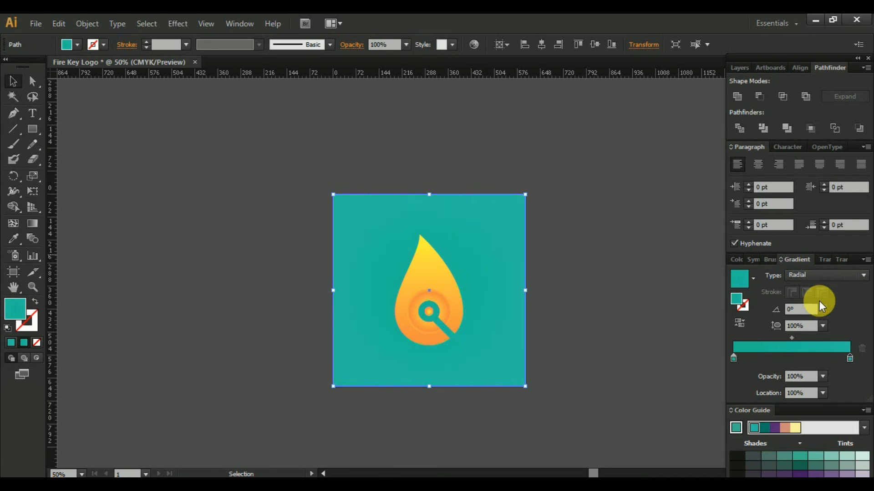
click(741, 320)
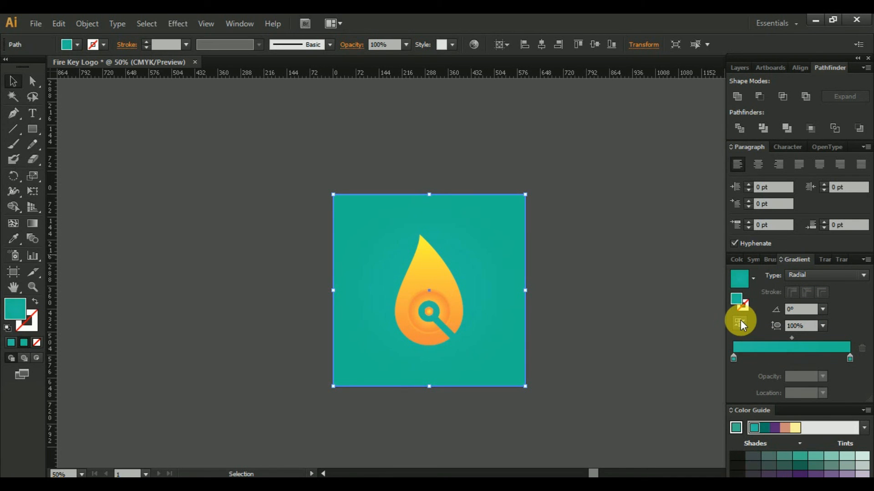
click(850, 360)
double_click(850, 359)
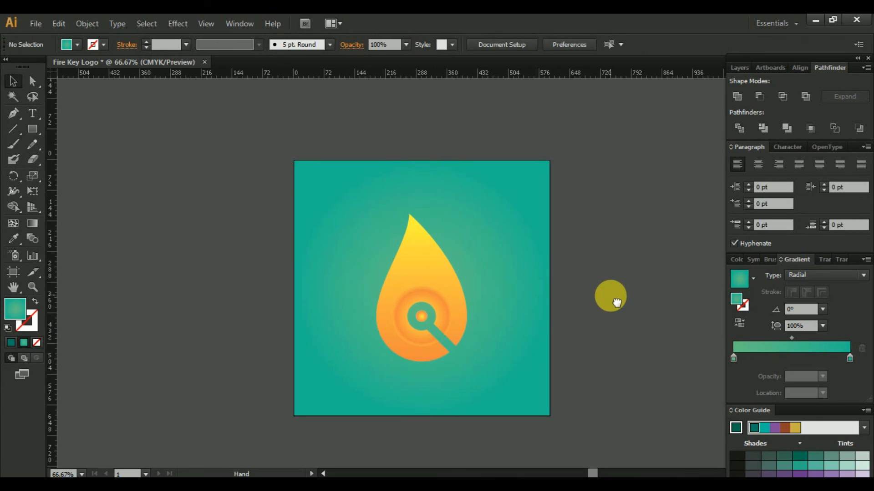
Activate the Type tool for adding text to the logo design
drag(610, 341, 615, 278)
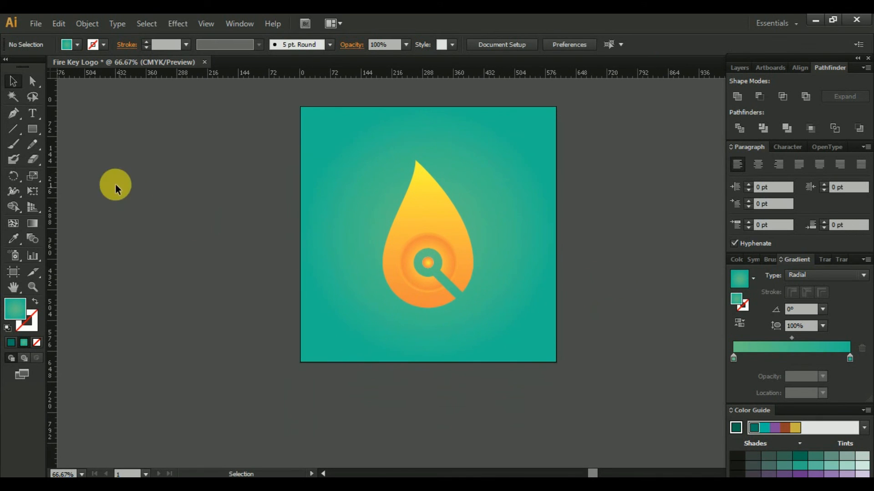
click(33, 114)
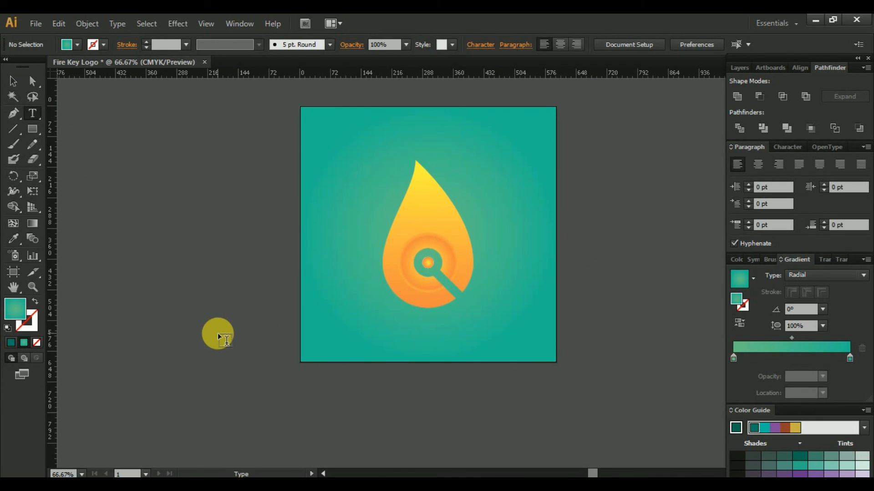